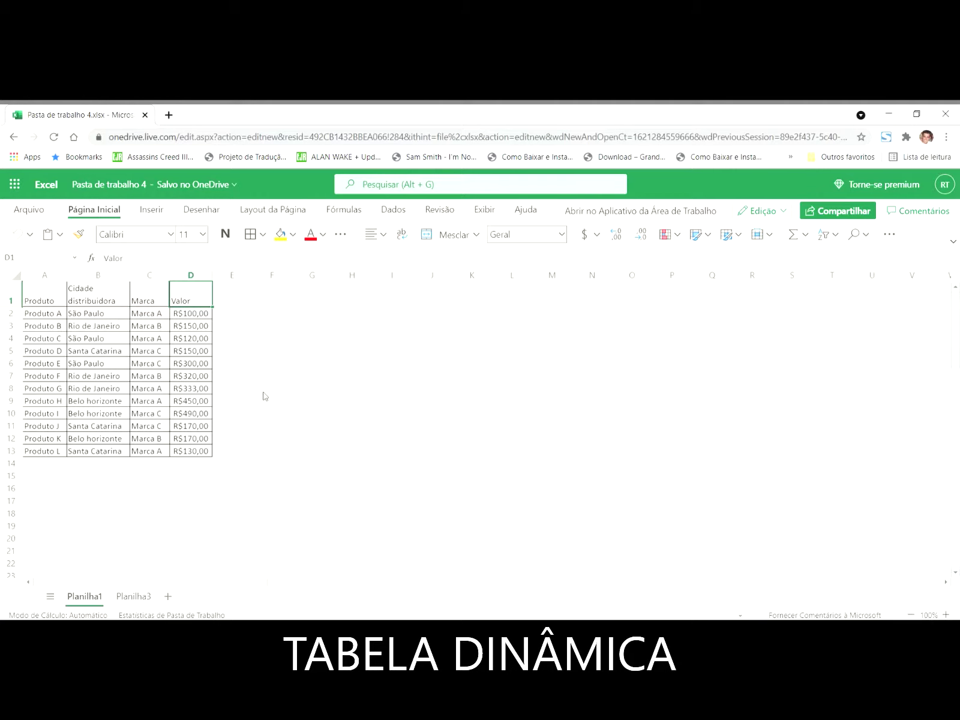
- Open the Planilha3 sheet and examine the example pivot table that breaks product values down by brand
left_click(139, 598)
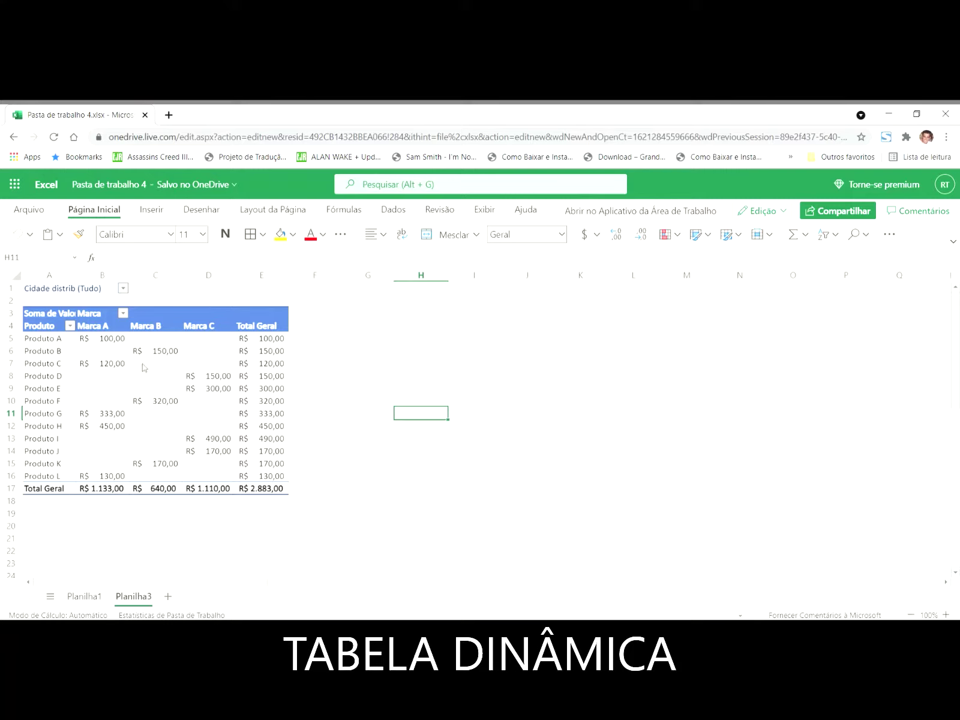
left_click(37, 326)
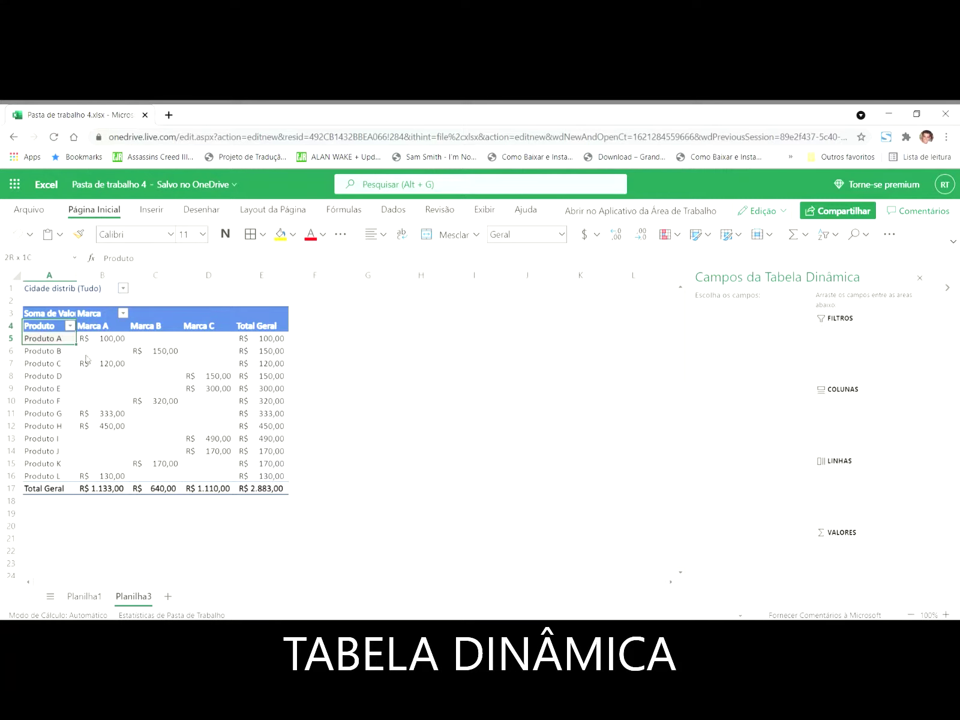
left_click(367, 439)
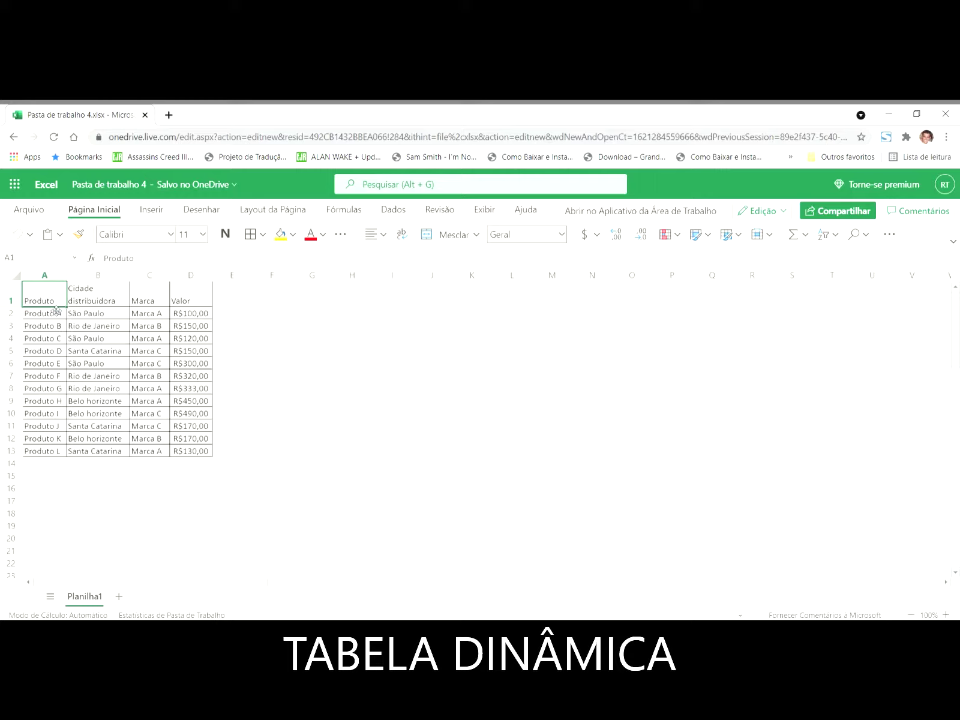
- Select the whole product table on Planilha1, range A1:D13, including its header row
key("ctrl+Down")
key("ctrl+Right")
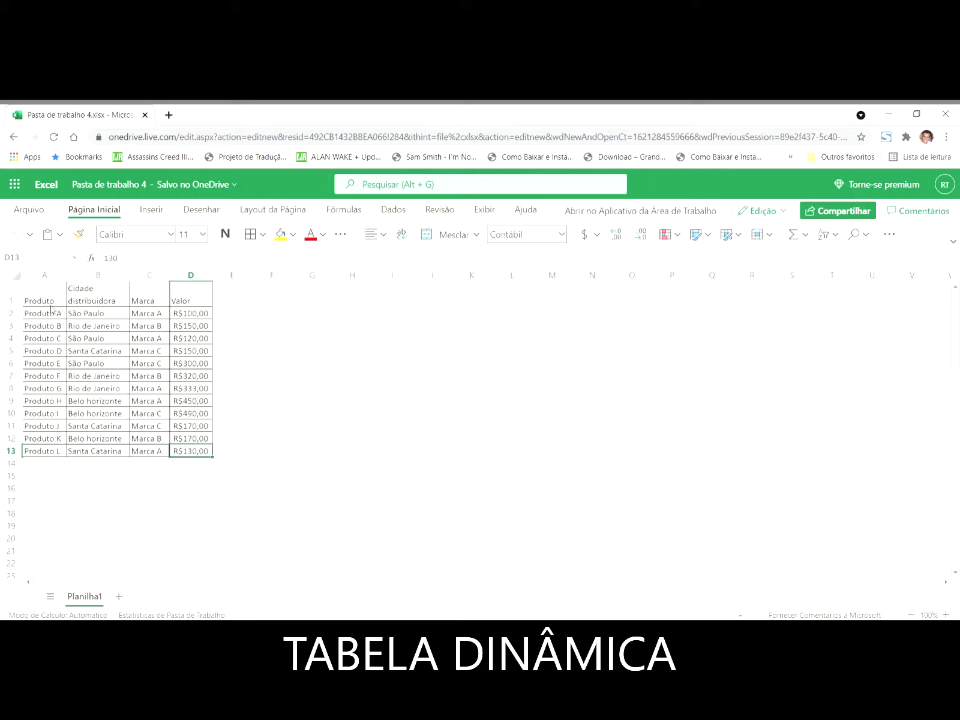
key("ctrl+Up")
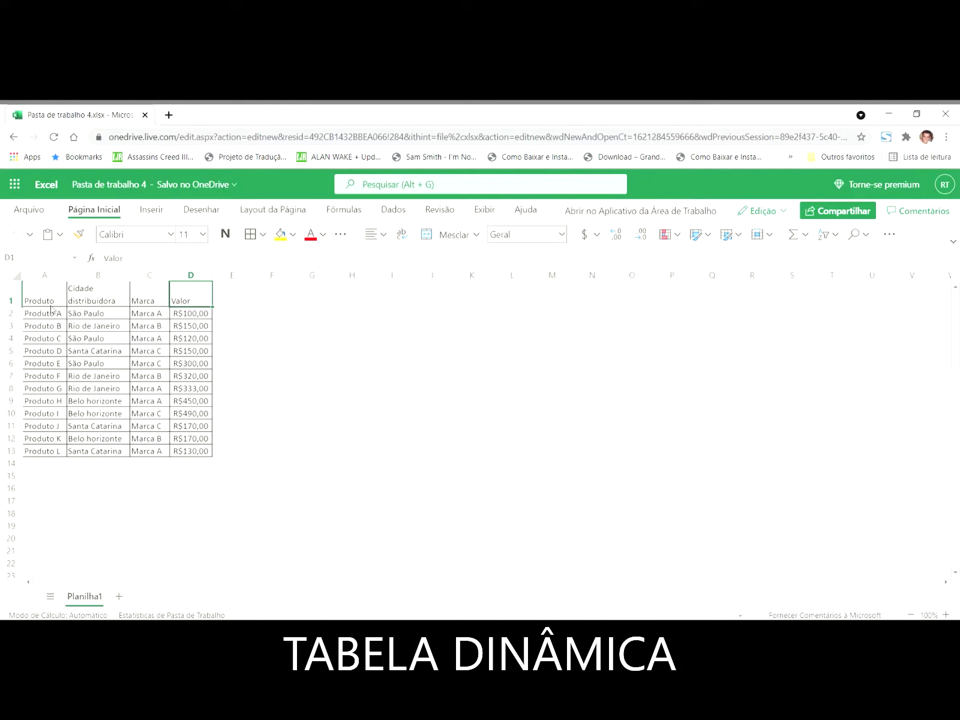
left_click(55, 293)
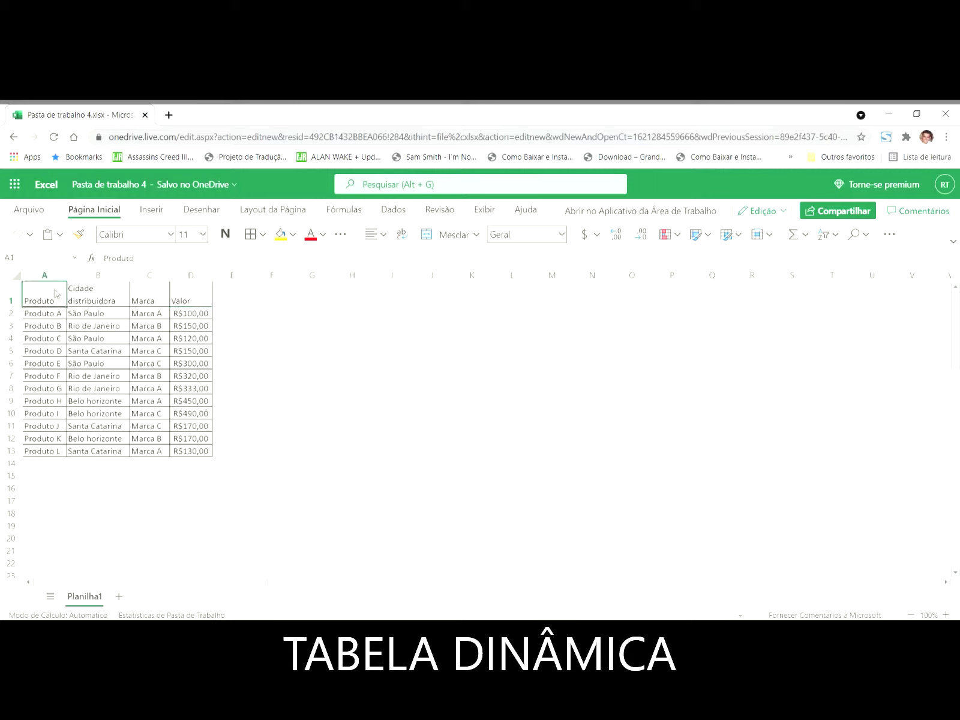
left_click_drag(45, 303, 203, 454)
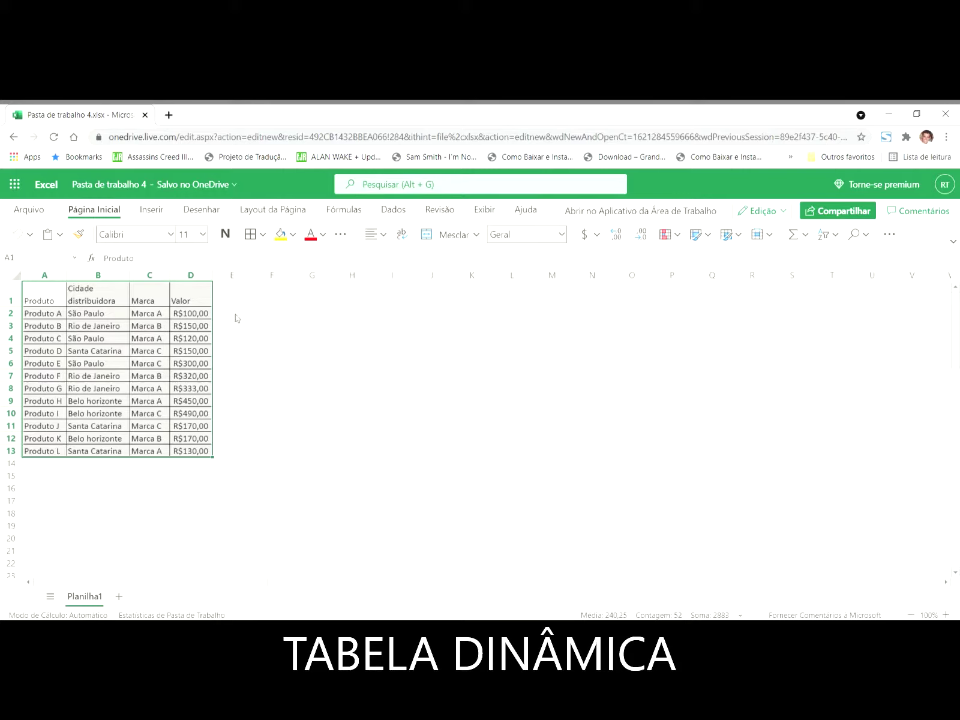
left_click(53, 301)
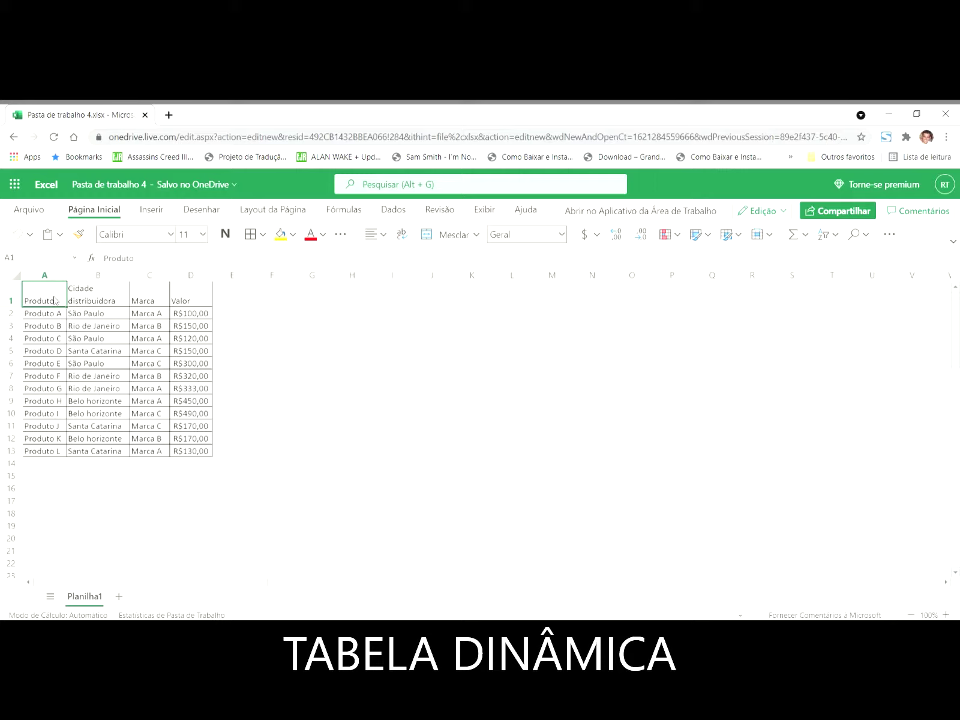
key("ctrl+shift+Right")
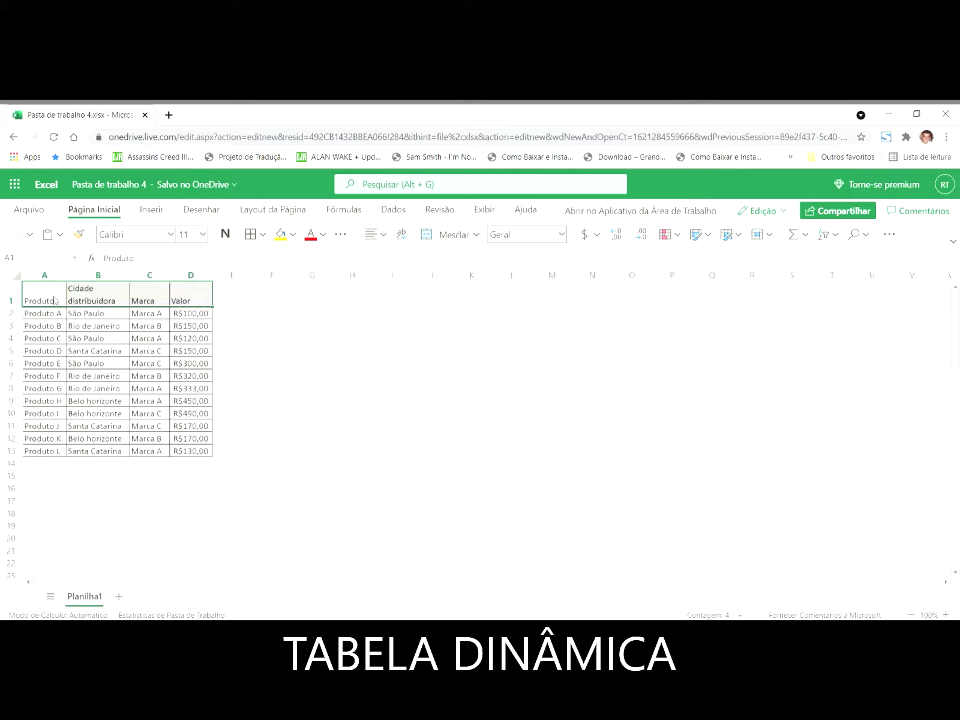
key("ctrl+shift+Down")
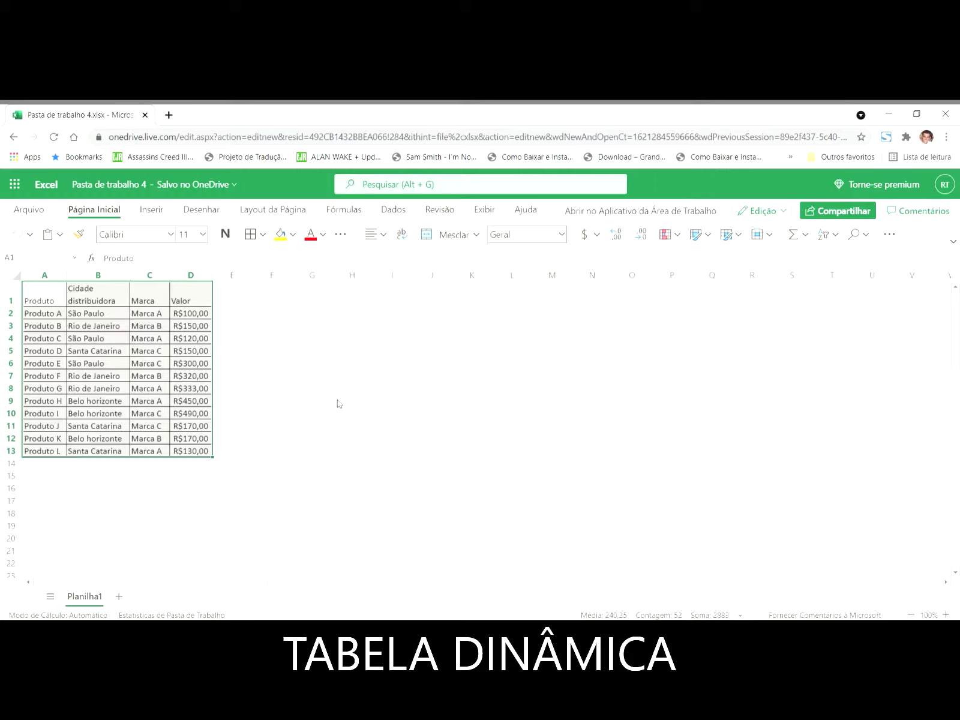
- Create a pivot table from the range Planilha1 A1:D13, placed on a new worksheet
left_click(151, 210)
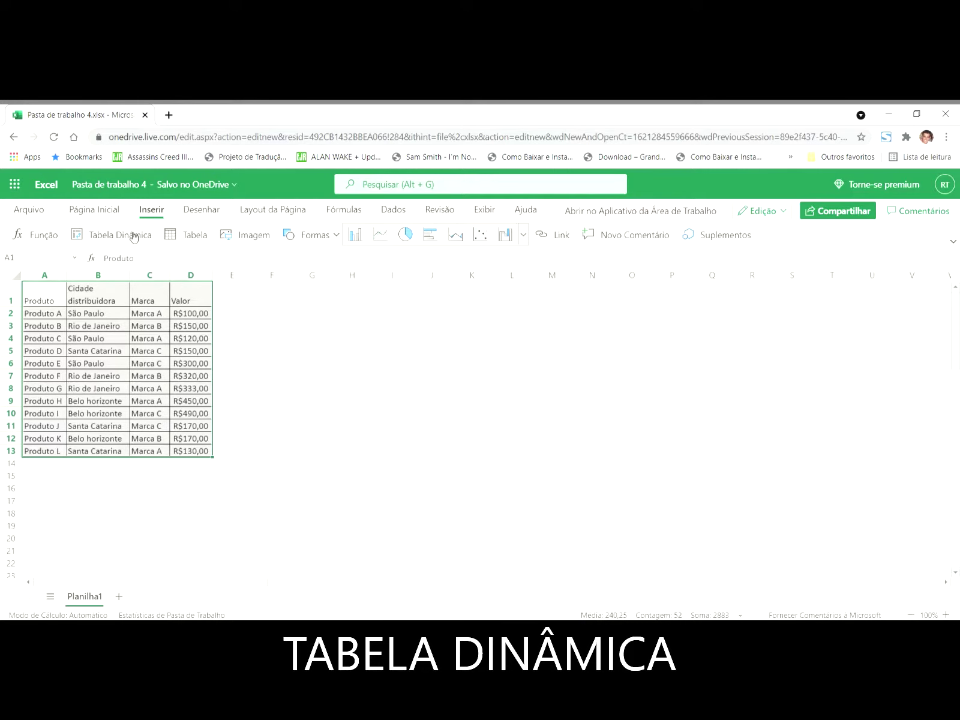
left_click(133, 238)
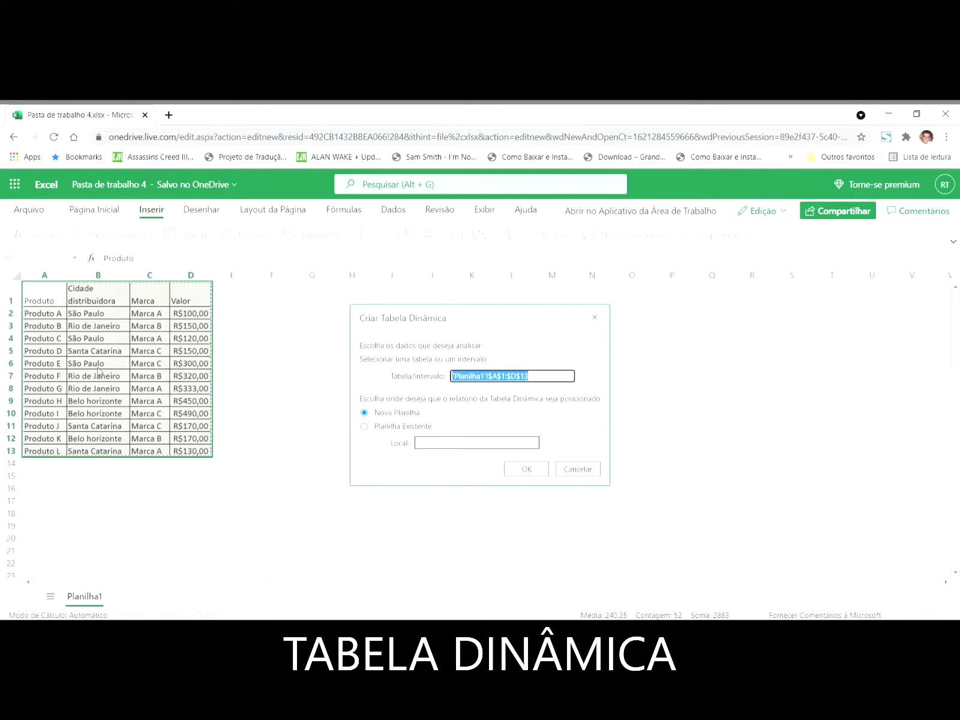
left_click(393, 428)
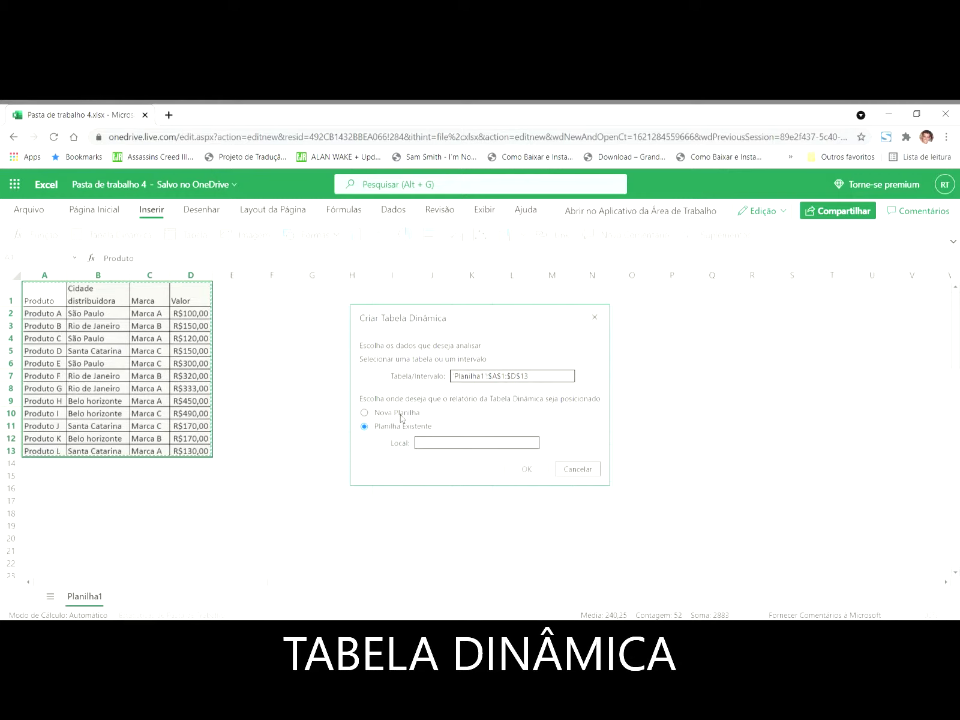
left_click(401, 415)
left_click(398, 428)
left_click(384, 414)
left_click(531, 470)
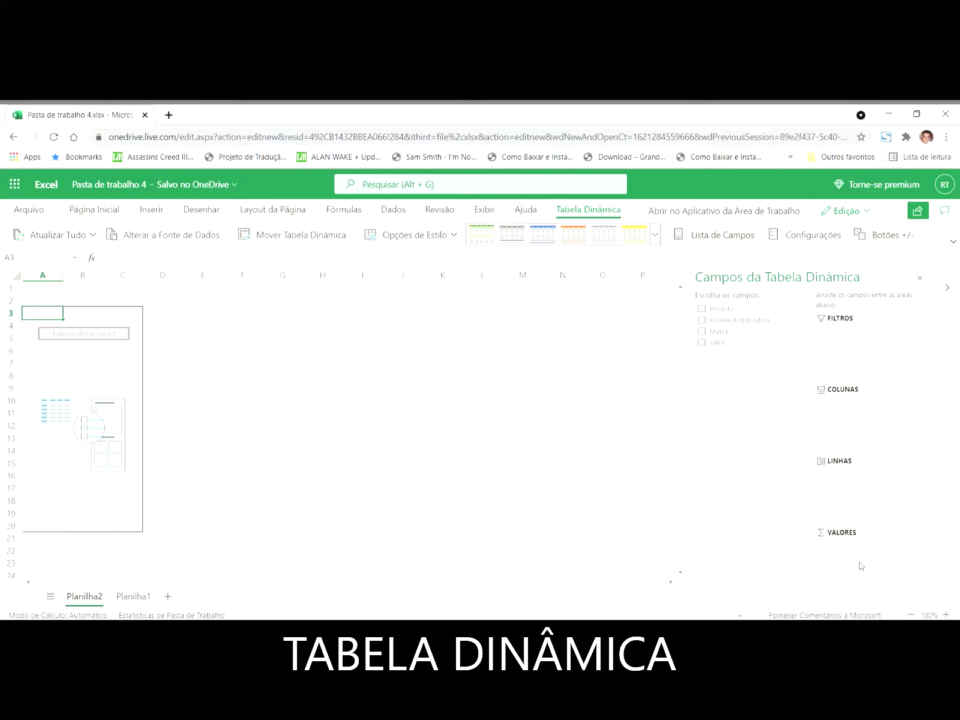
- Lay out the pivot table with Produto as columns, Cidade distribuidora as rows and Valor as the values
left_click_drag(724, 316, 883, 430)
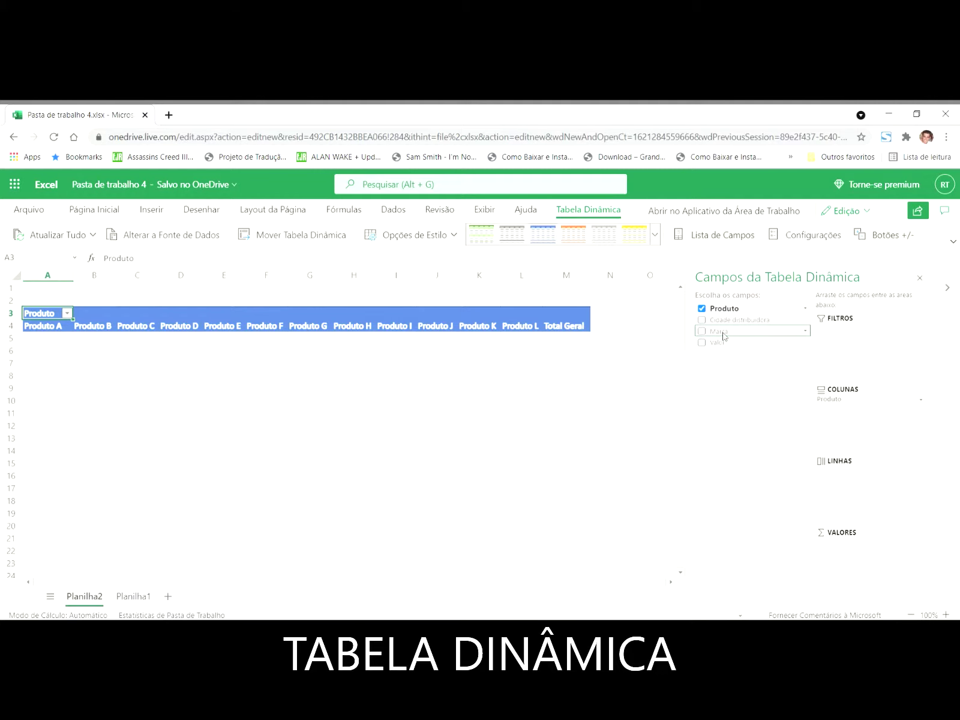
left_click_drag(725, 322, 860, 499)
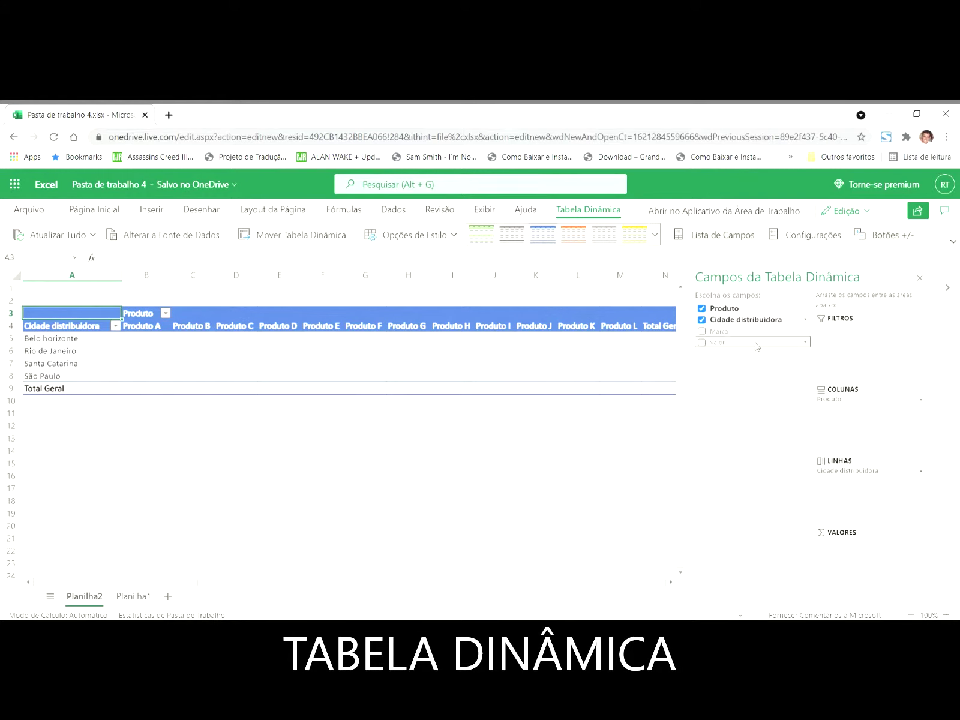
left_click_drag(737, 347, 893, 576)
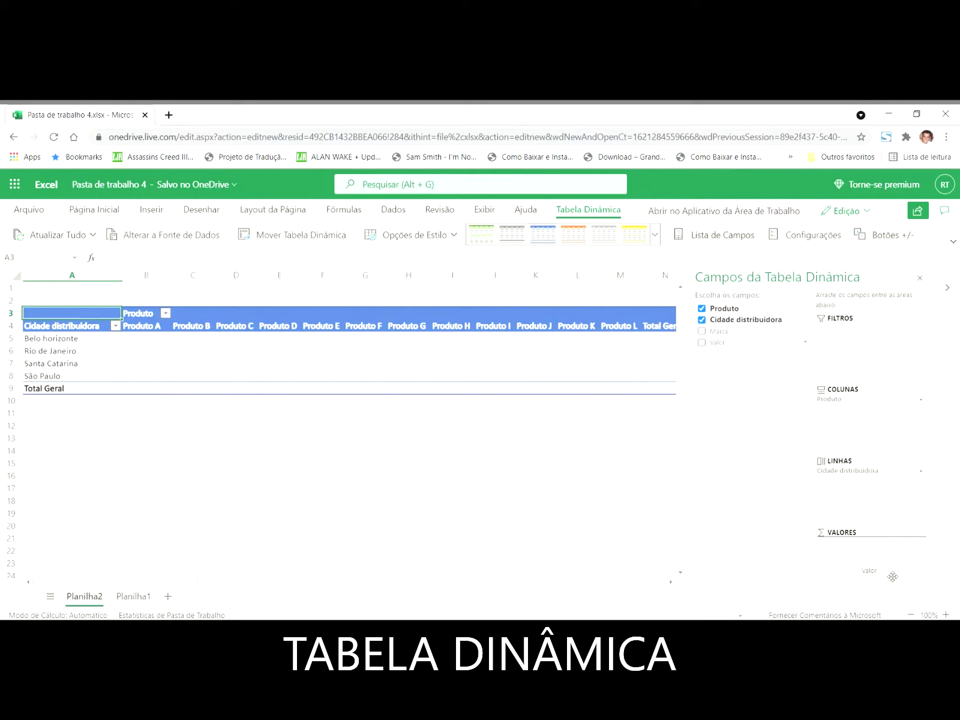
left_click_drag(893, 576, 892, 576)
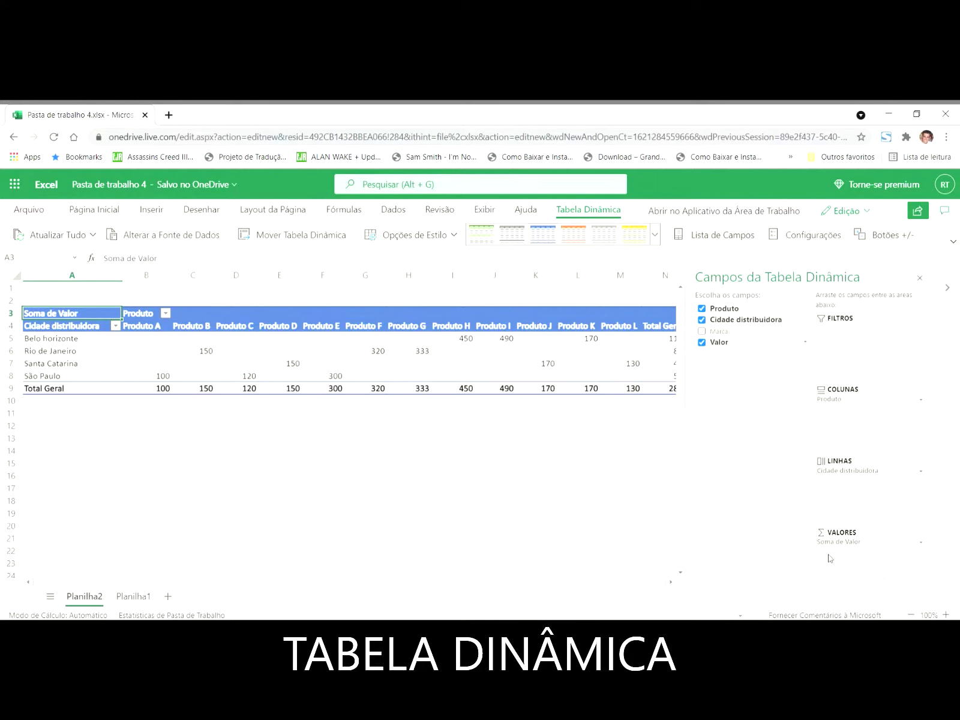
- Examine the pivot table's city values for Produto A, Produto B and Produto C
left_click(155, 330)
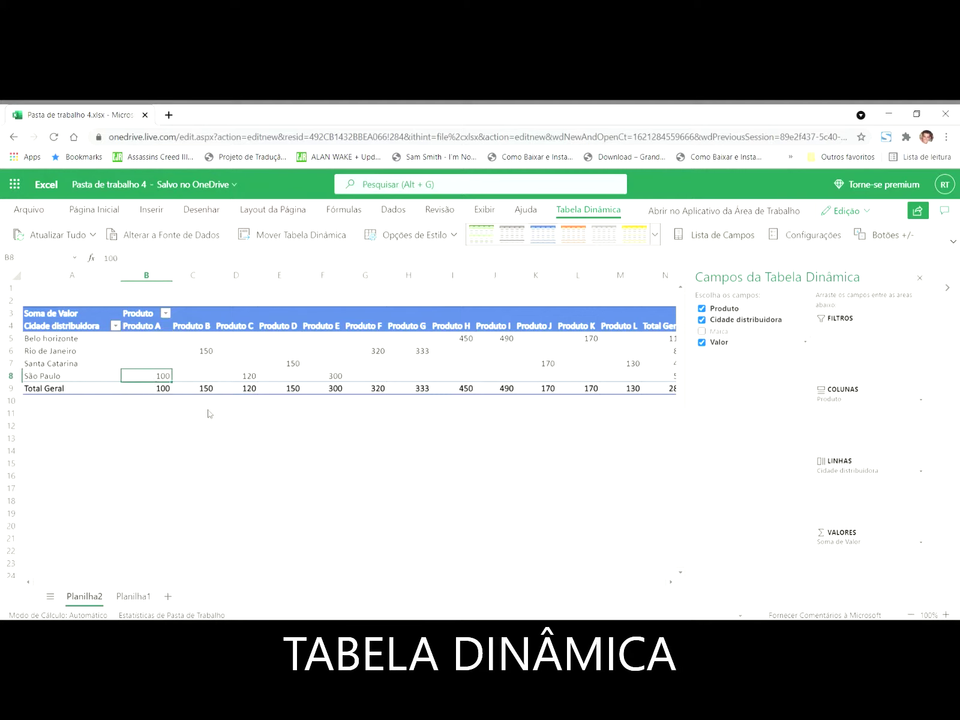
left_click(190, 328)
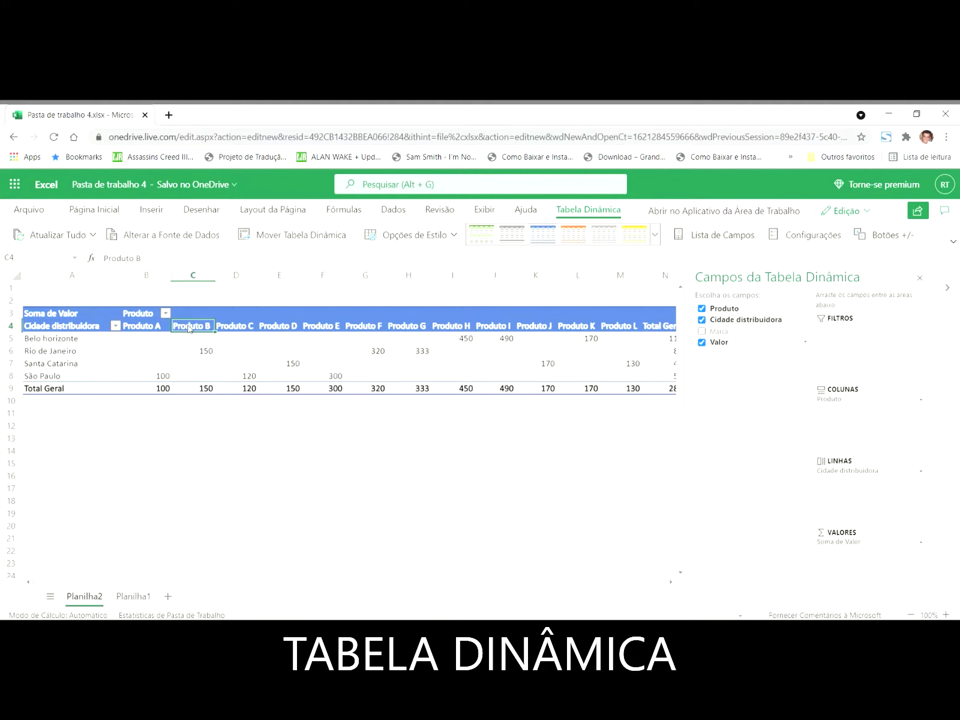
left_click(198, 354)
left_click(253, 327)
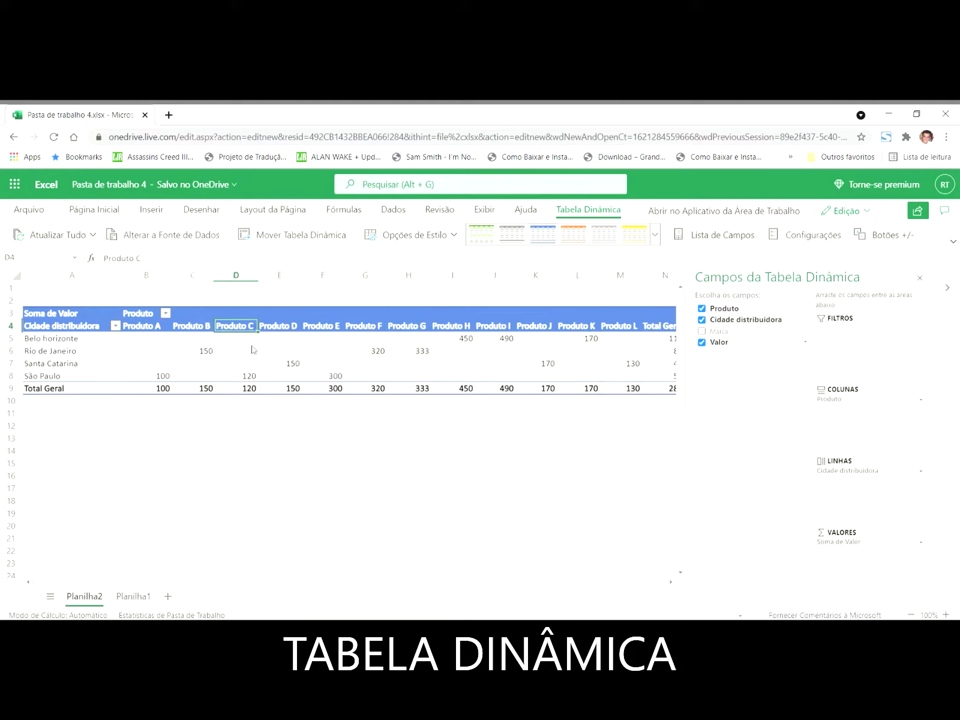
left_click(243, 378)
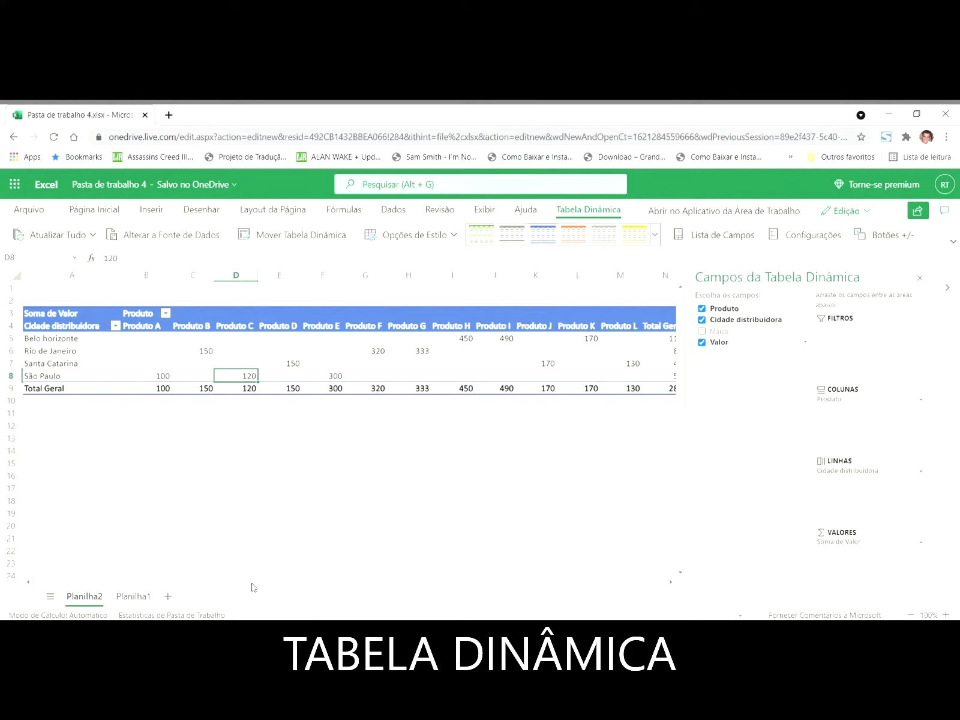
- Review the Total Geral column of the pivot table, including the per-city totals and the overall total
scroll(249, 586, "right", 10)
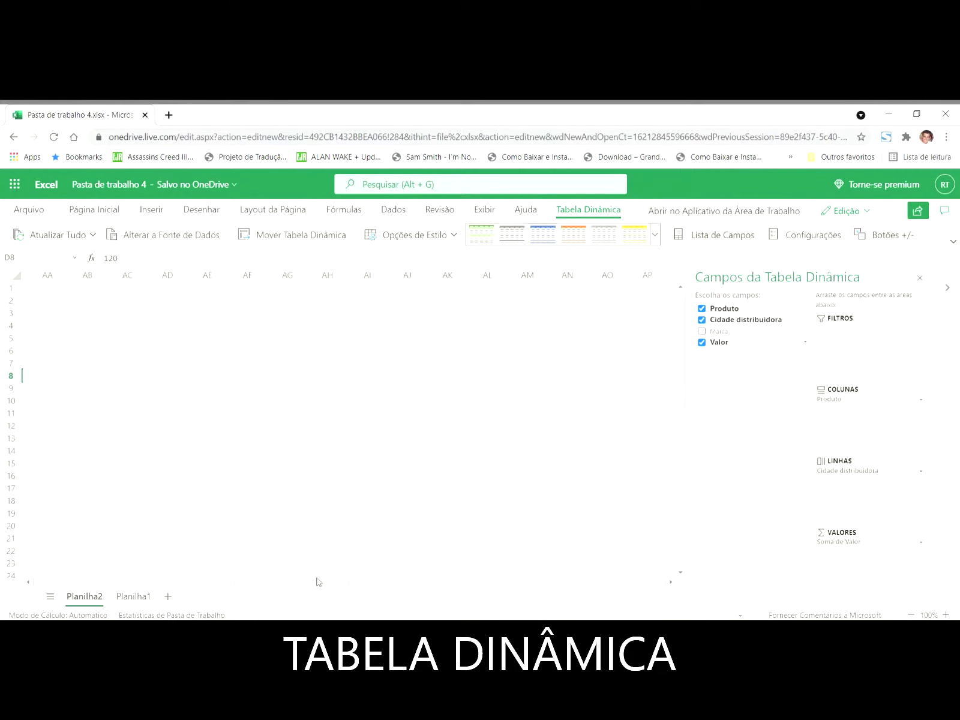
scroll(333, 587, "left", 10)
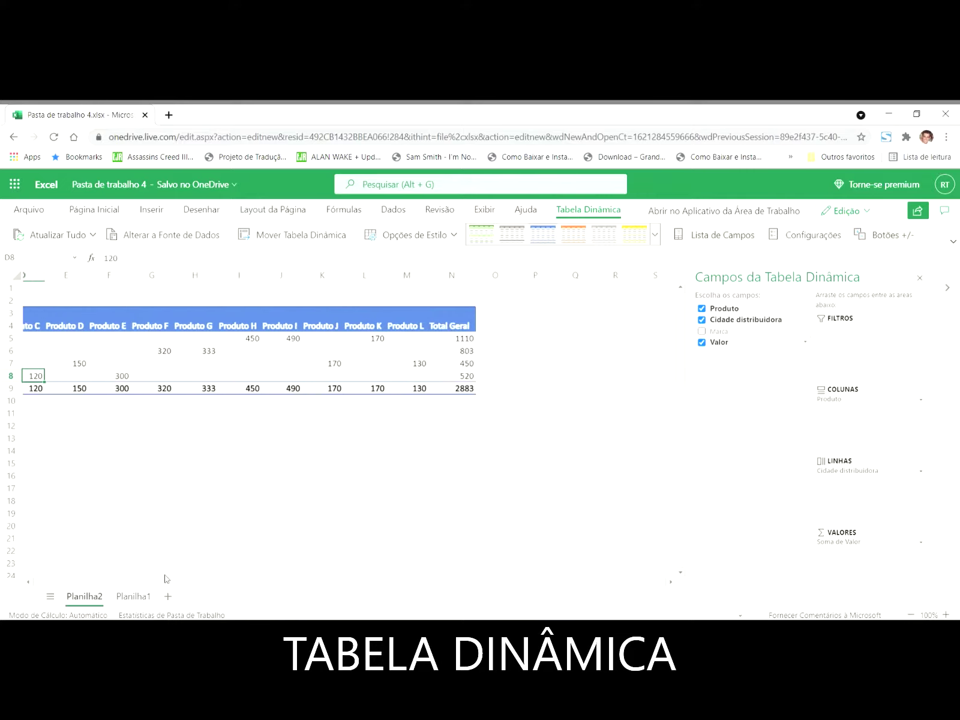
scroll(150, 578, "left", 2)
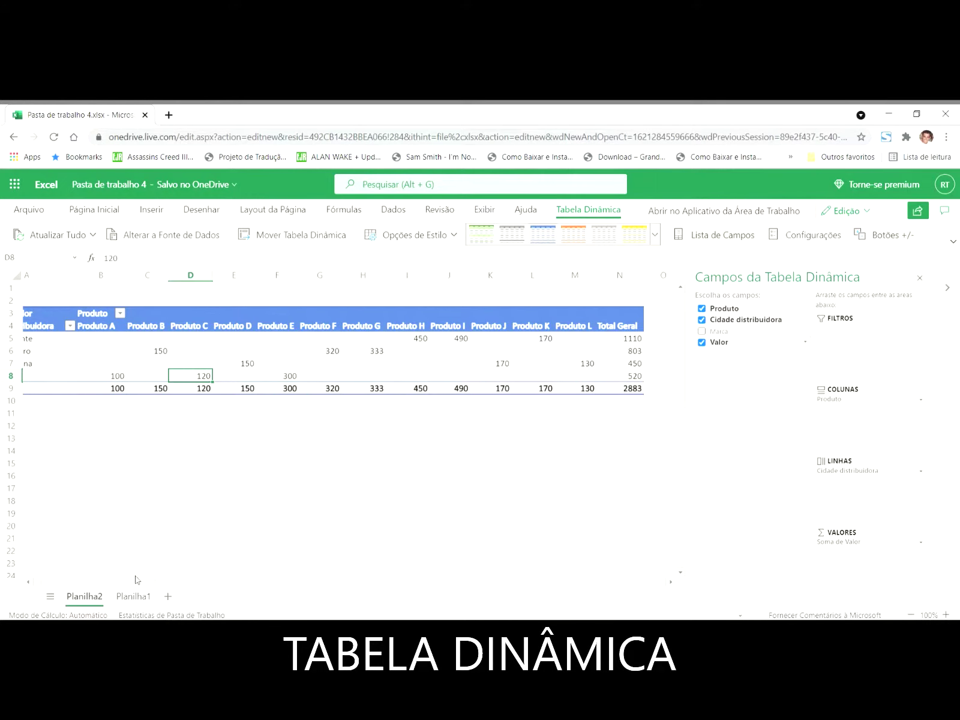
scroll(138, 579, "left", 1)
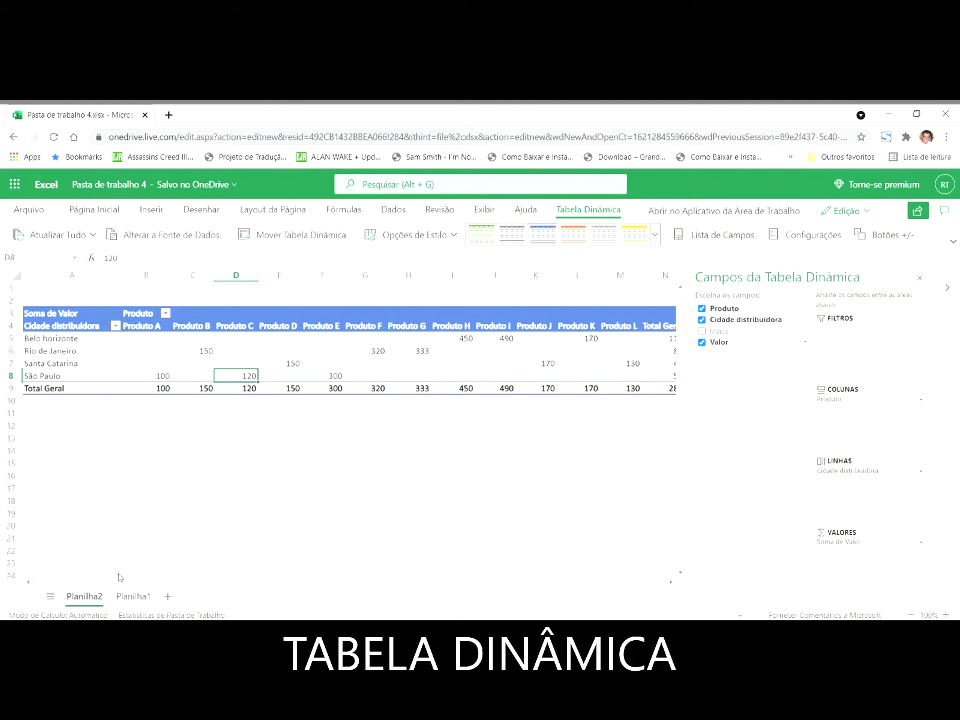
scroll(120, 577, "right", 2)
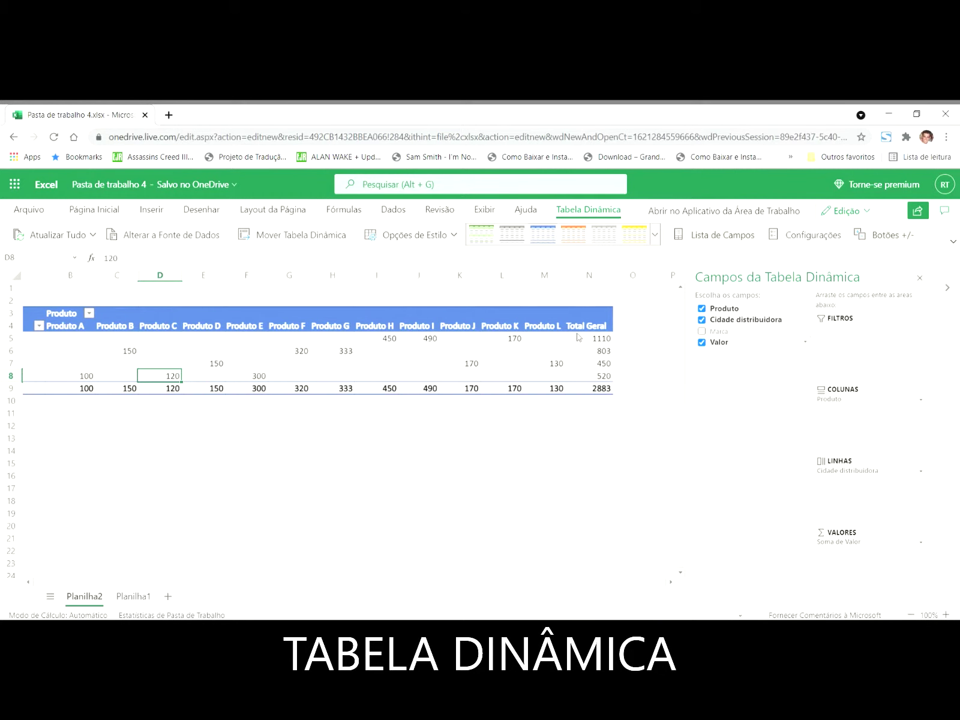
left_click(584, 340)
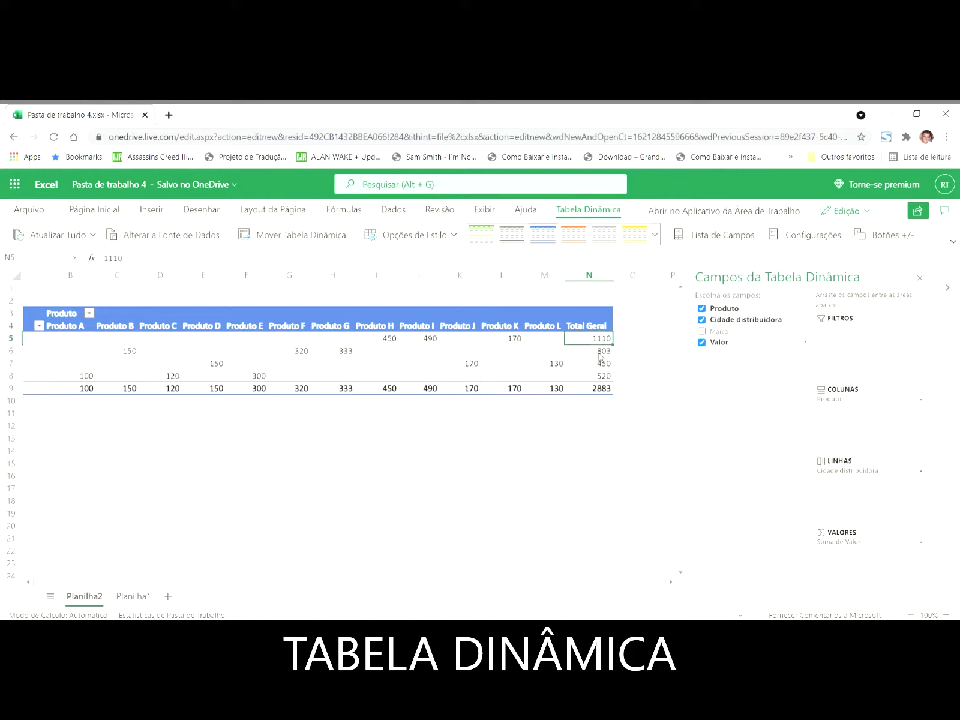
left_click(600, 356)
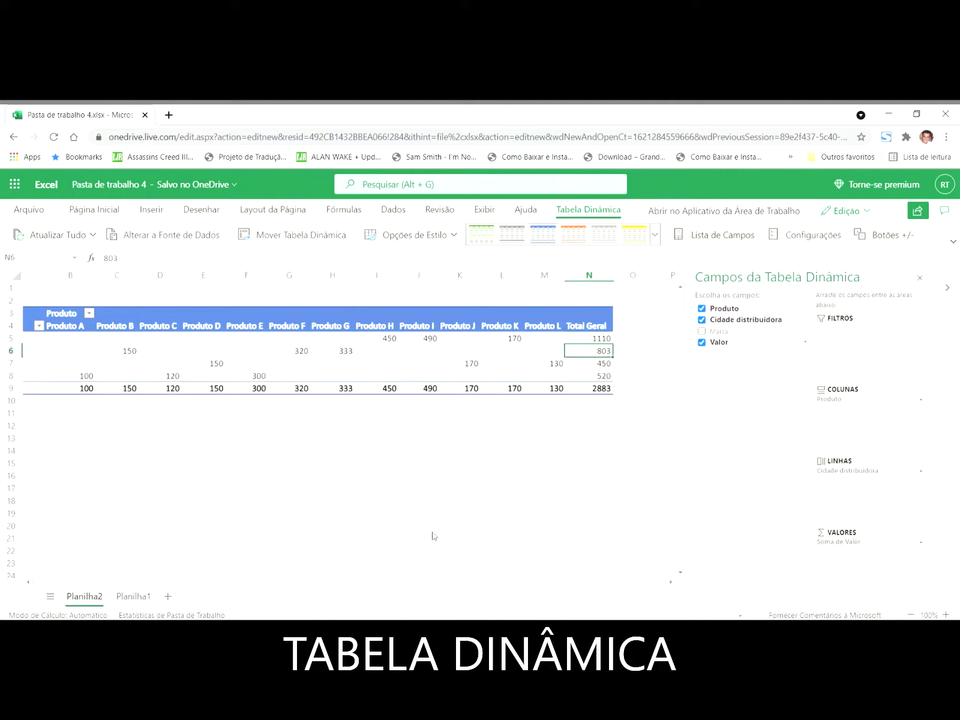
left_click(597, 393)
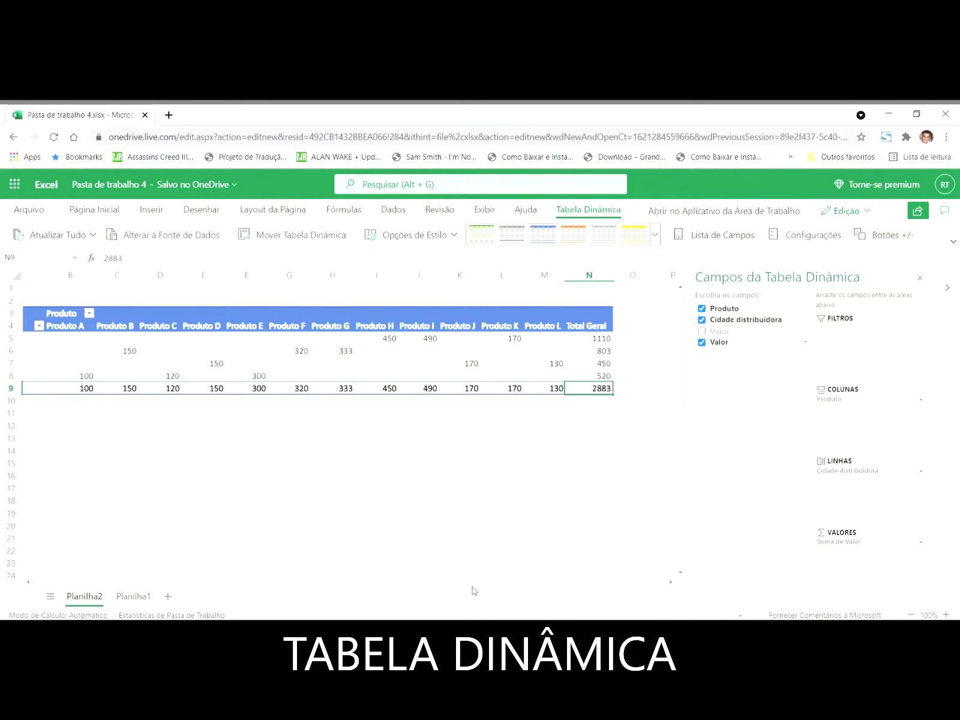
left_click_drag(470, 582, 118, 576)
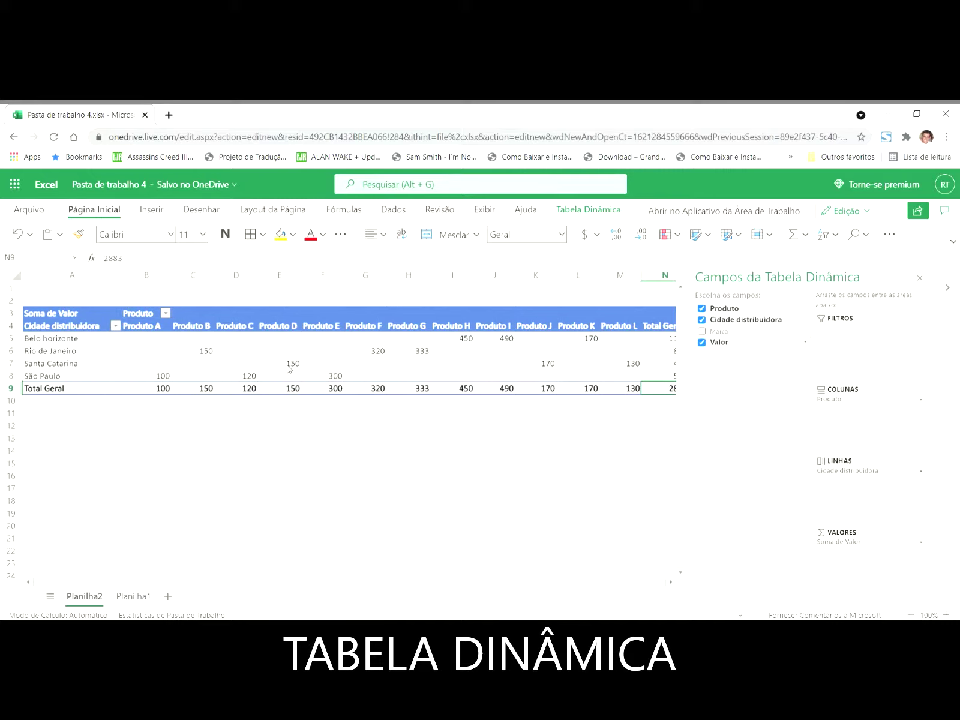
- Format the pivot table values in B5:N9 with the R$ Português (Brasil) accounting format and widen the Total Geral column slightly
left_click(156, 343)
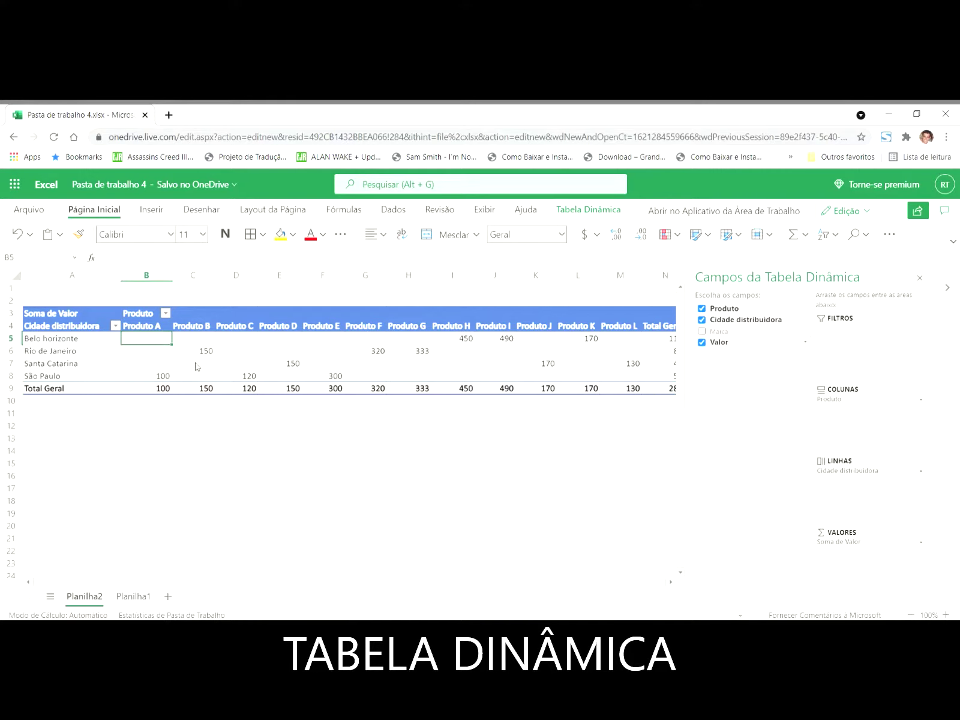
left_click(947, 287)
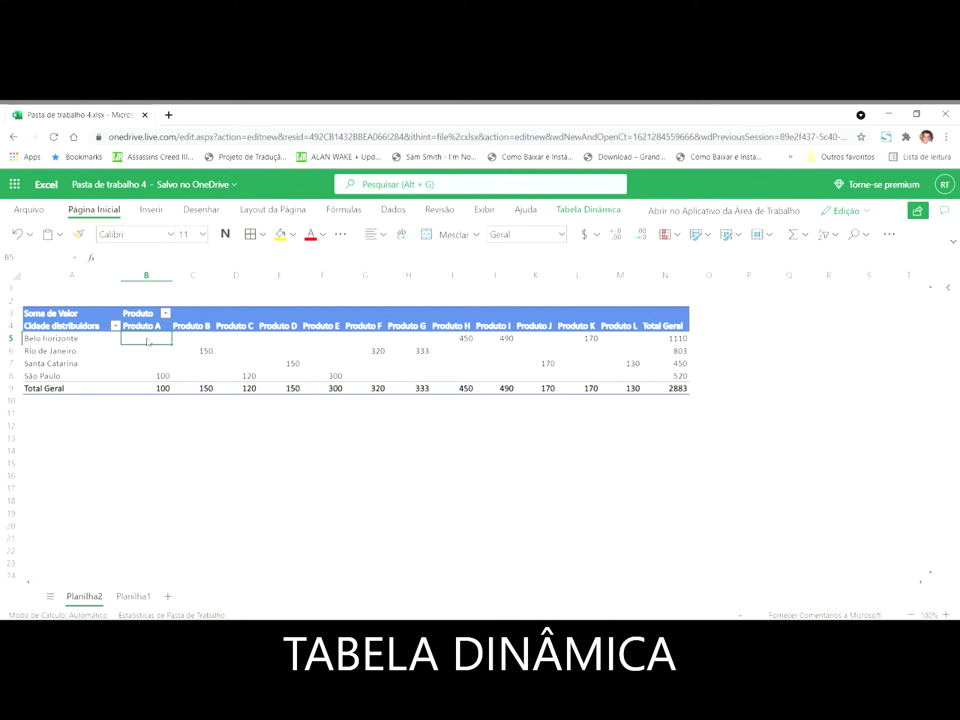
left_click_drag(149, 342, 665, 388)
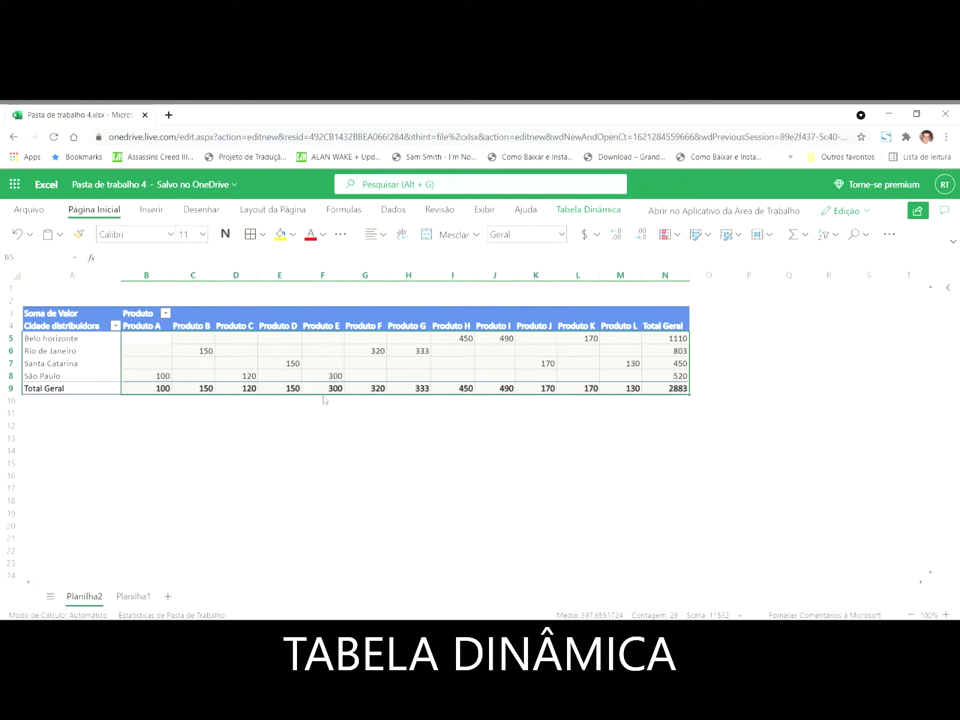
left_click(595, 235)
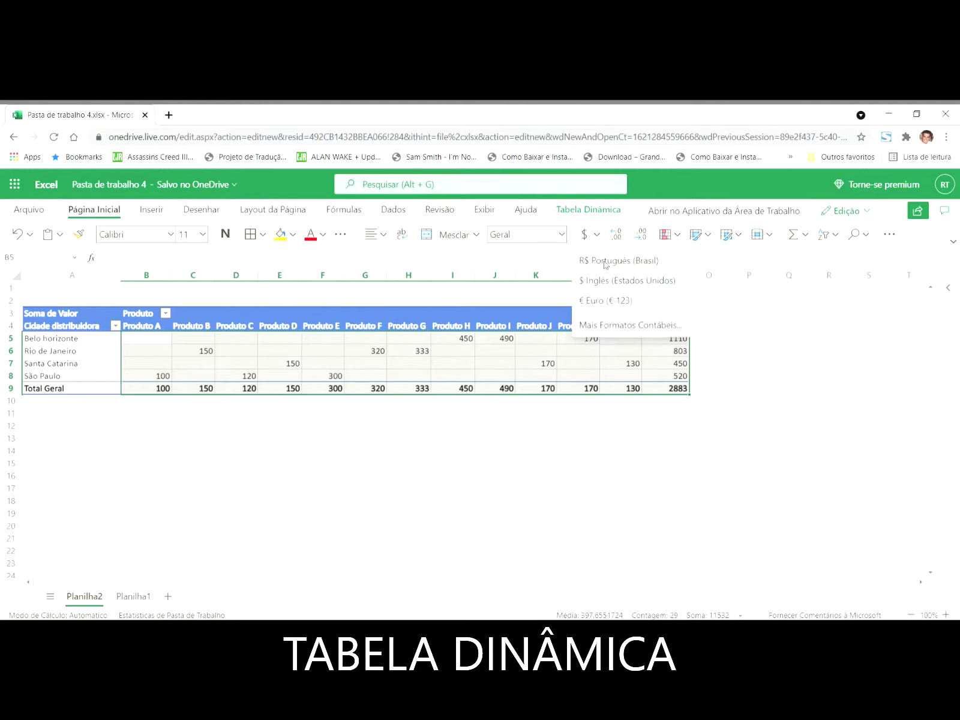
left_click(606, 261)
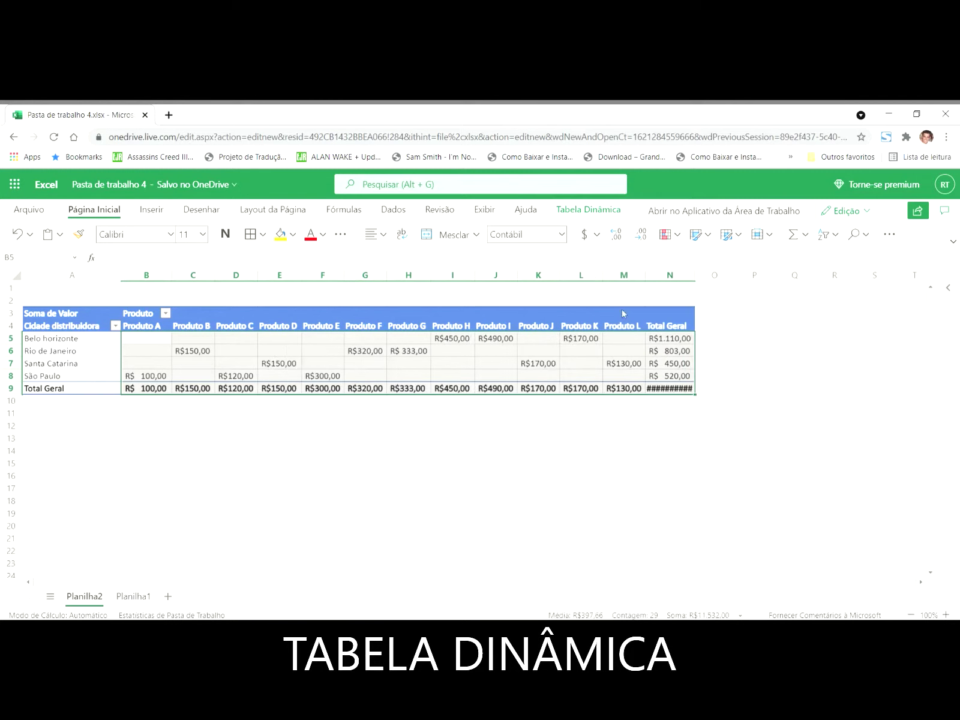
left_click_drag(696, 276, 701, 277)
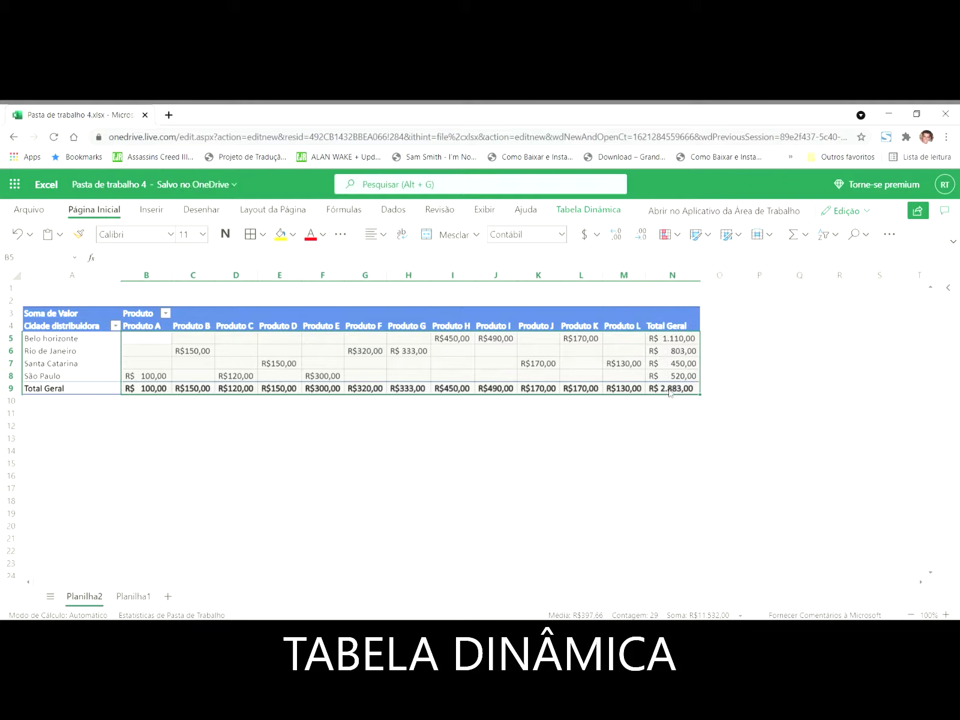
left_click(271, 477)
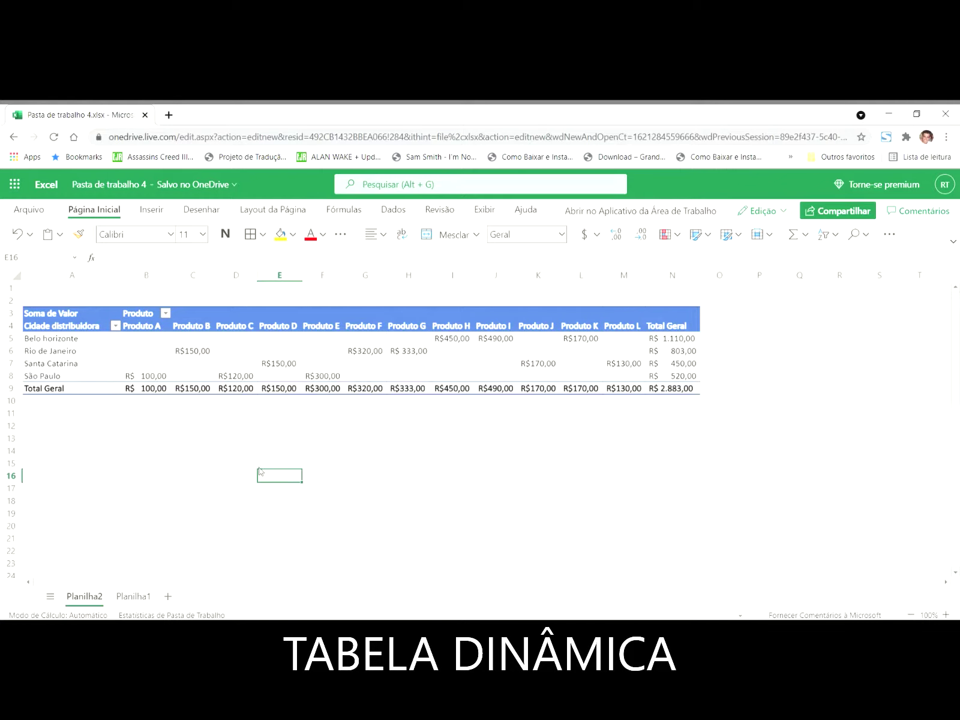
left_click(94, 295)
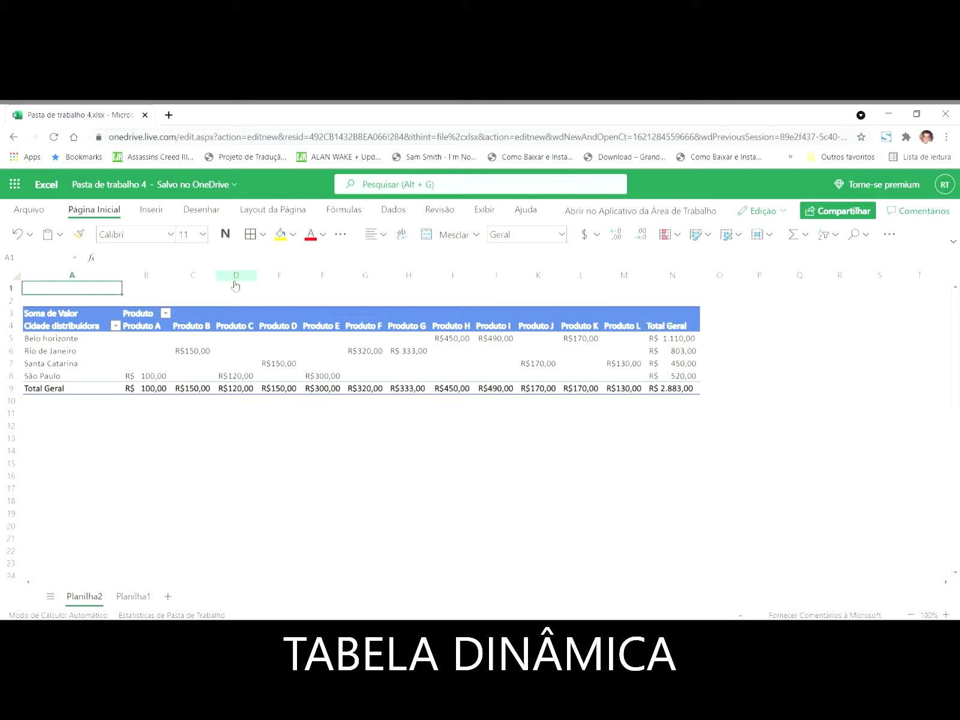
left_click(151, 209)
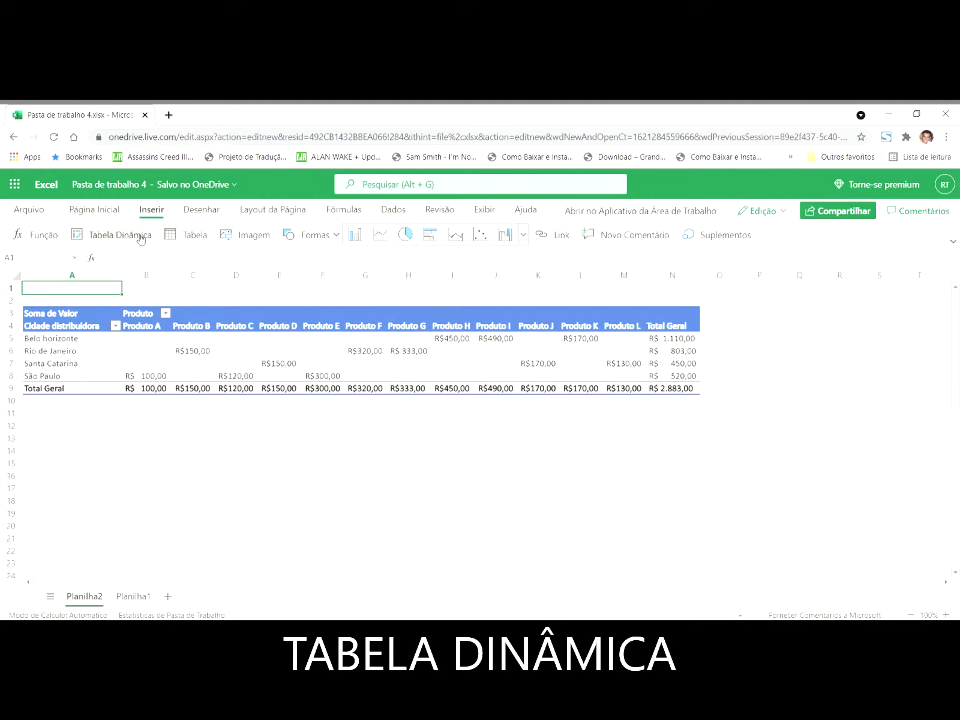
left_click(138, 235)
left_click(573, 468)
- Reopen the pivot table's field list and add Marca as a filter field
left_click(322, 313)
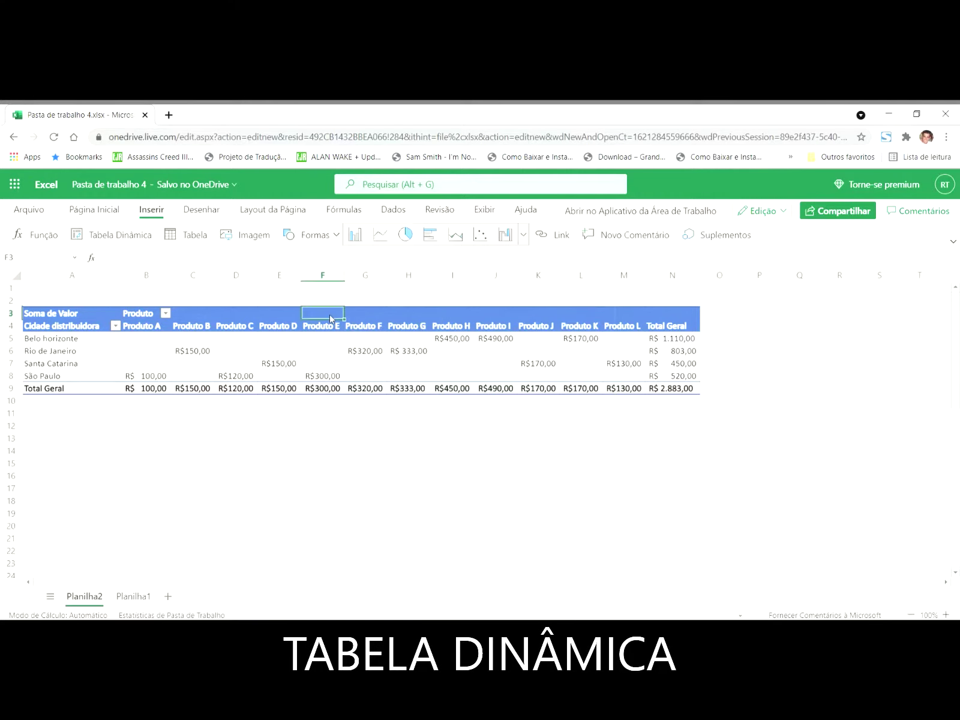
left_click(604, 213)
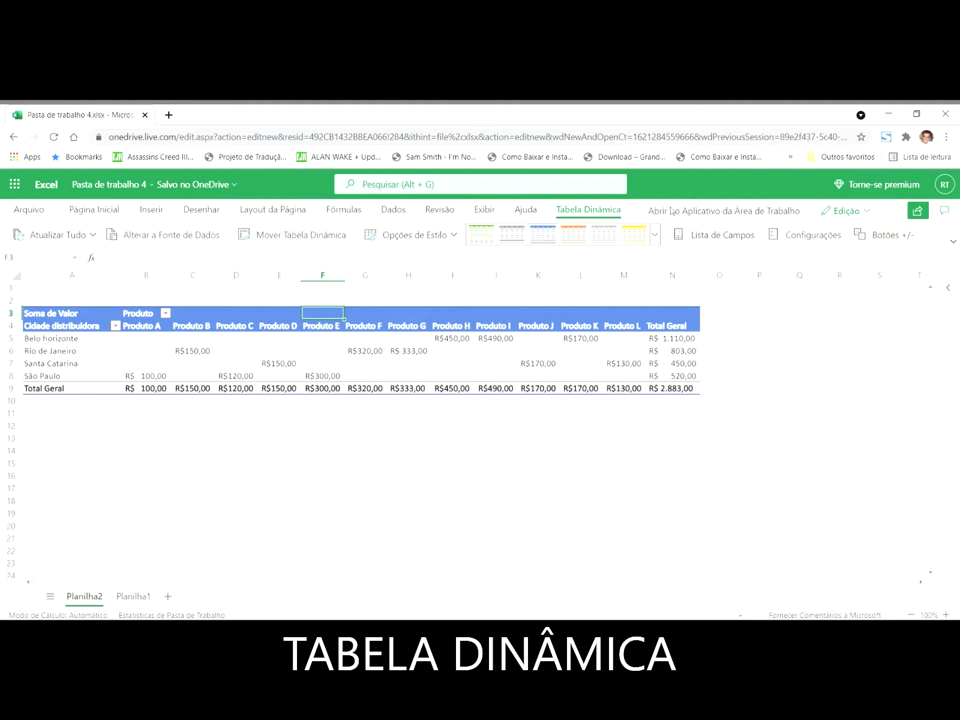
left_click(814, 235)
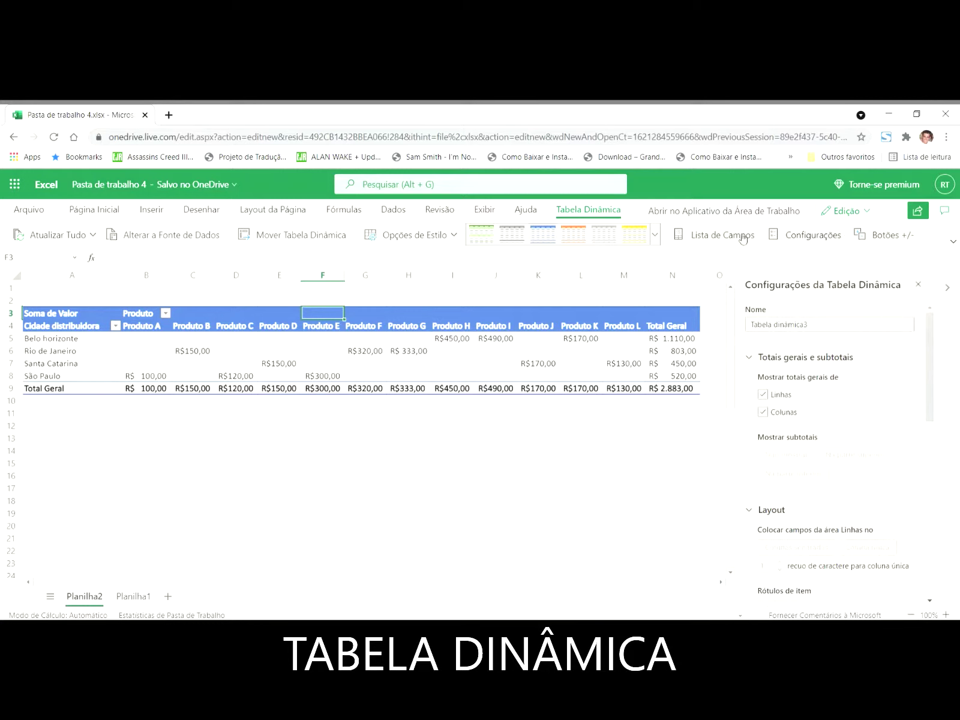
left_click(716, 241)
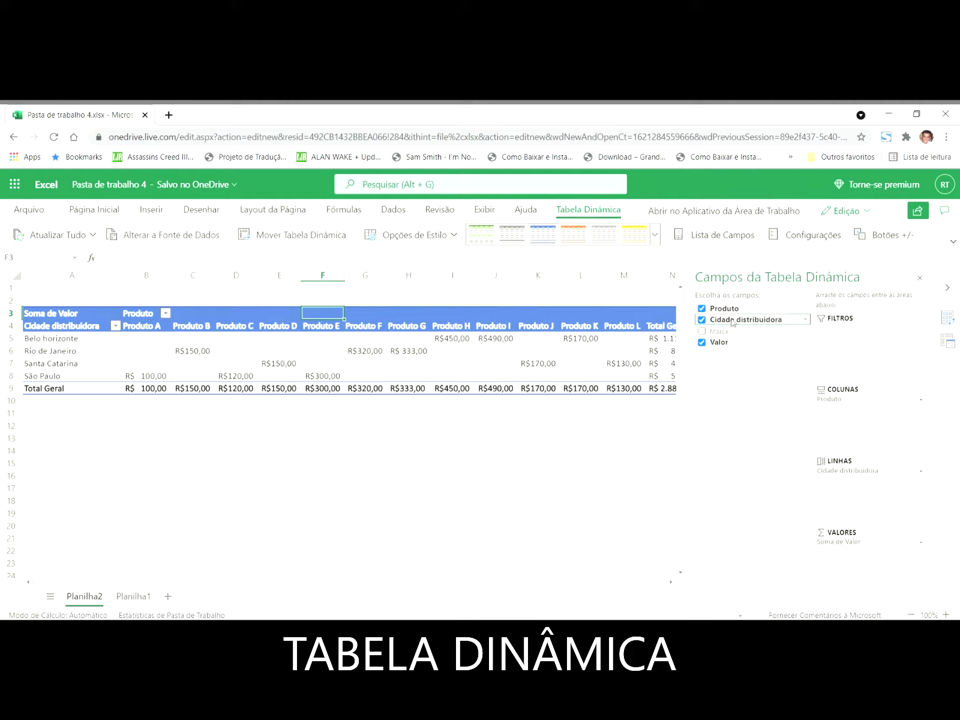
left_click_drag(730, 337, 855, 354)
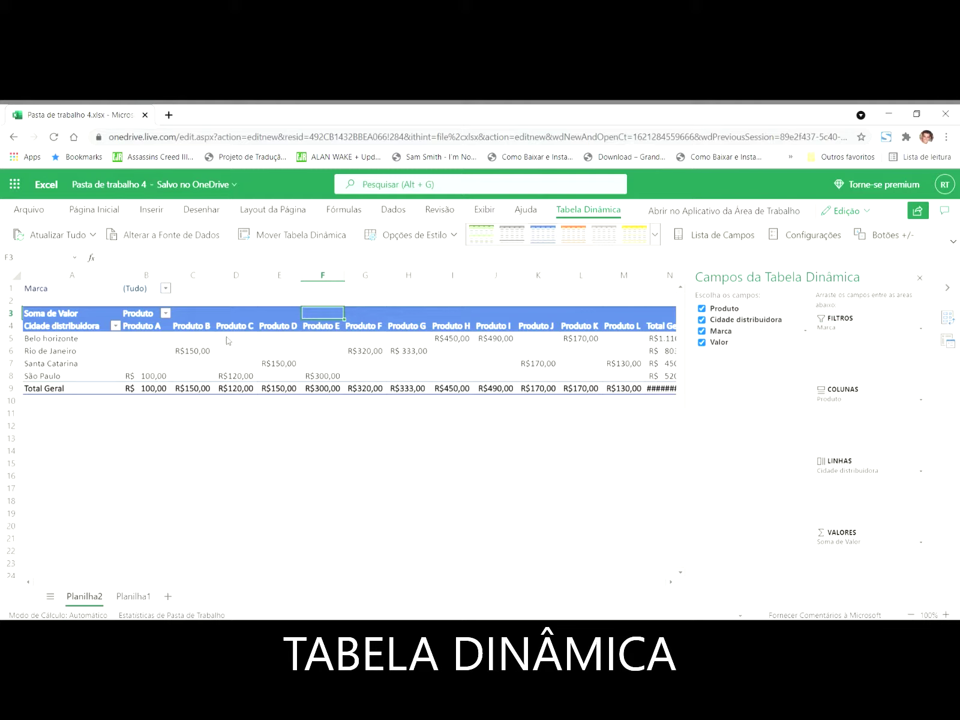
- Filter the pivot table by Marca to include only Marca A, and widen the Total Geral column to fit its values
left_click(164, 289)
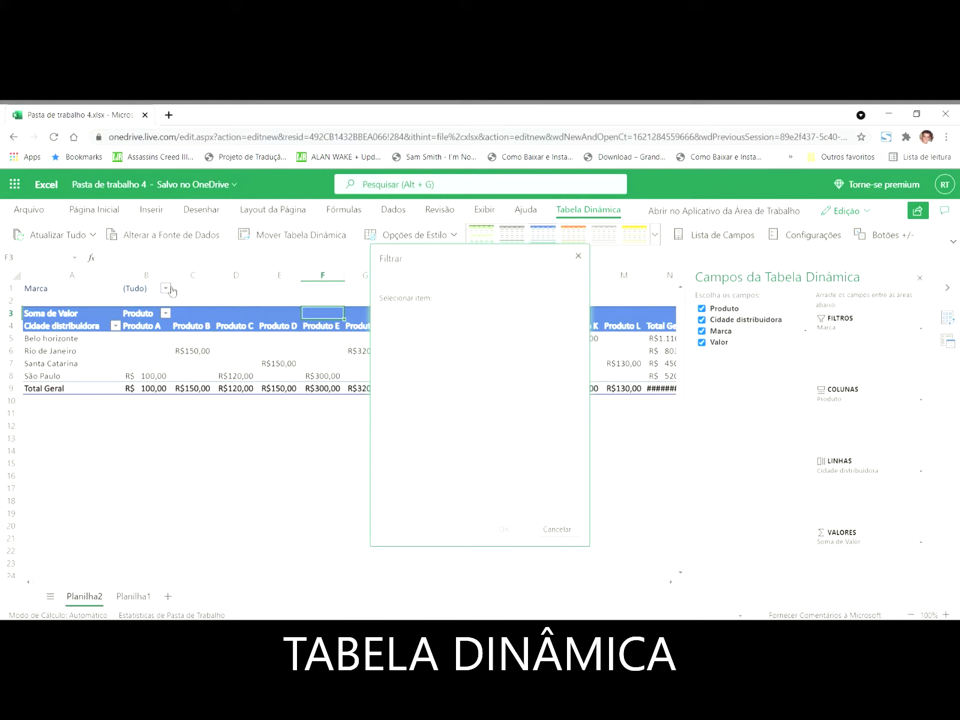
left_click(388, 317)
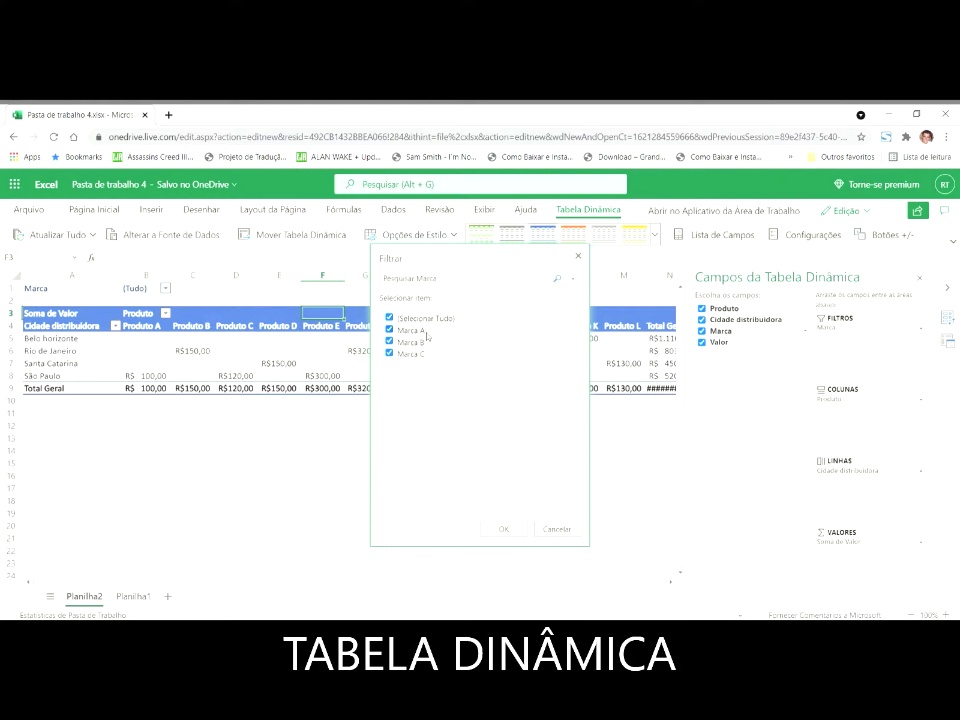
left_click(389, 329)
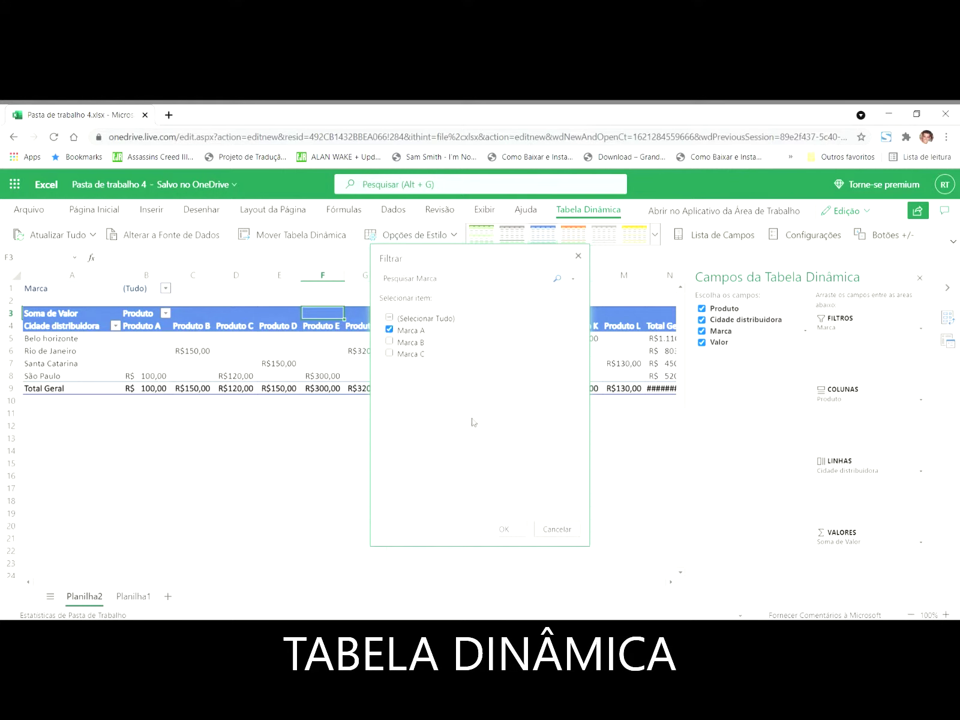
left_click(503, 529)
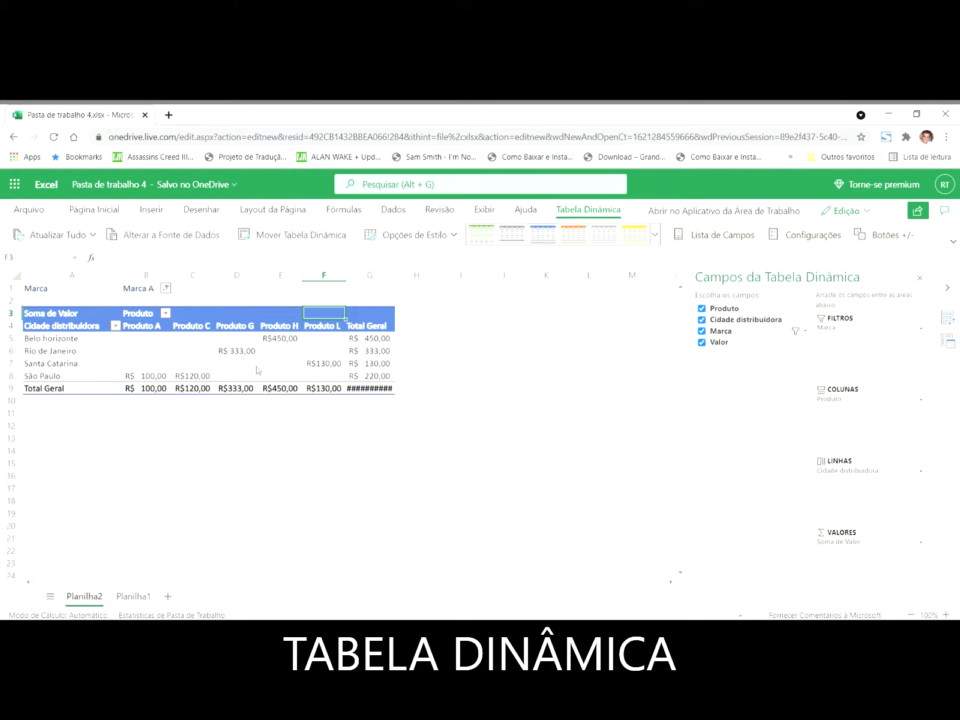
left_click_drag(398, 277, 407, 278)
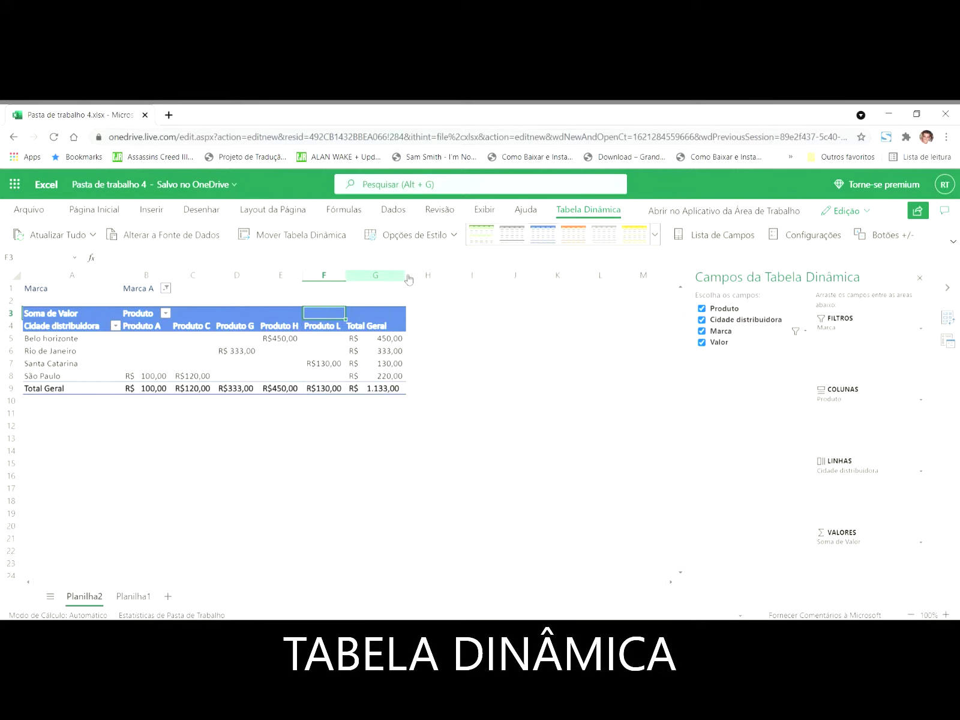
- Examine the distribution cities, products and values that the pivot table lists for Marca A
left_click(77, 378)
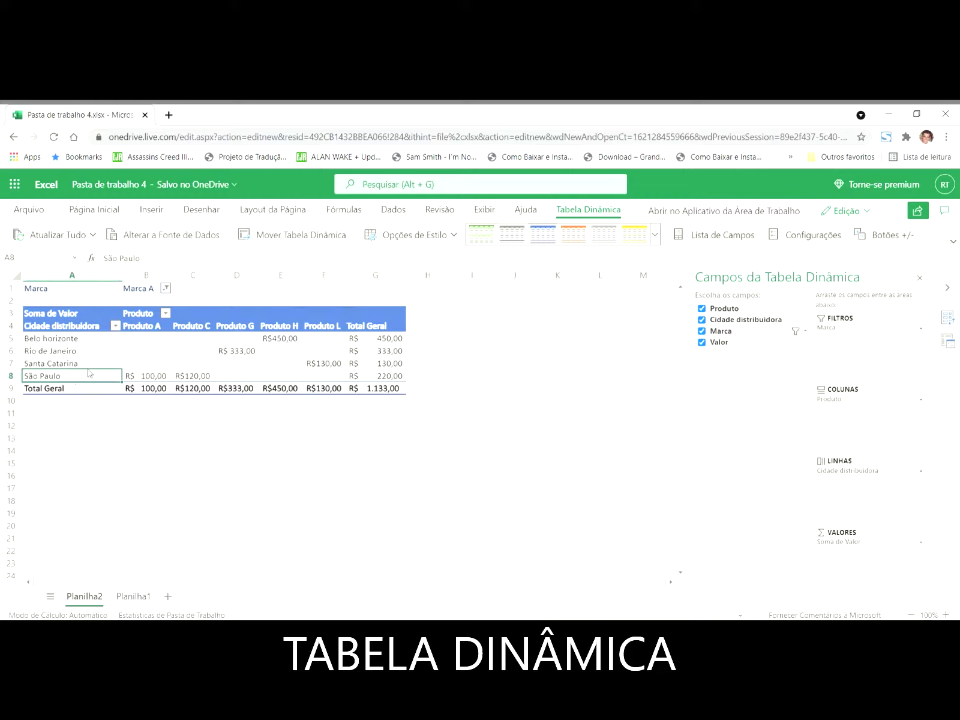
left_click(78, 353)
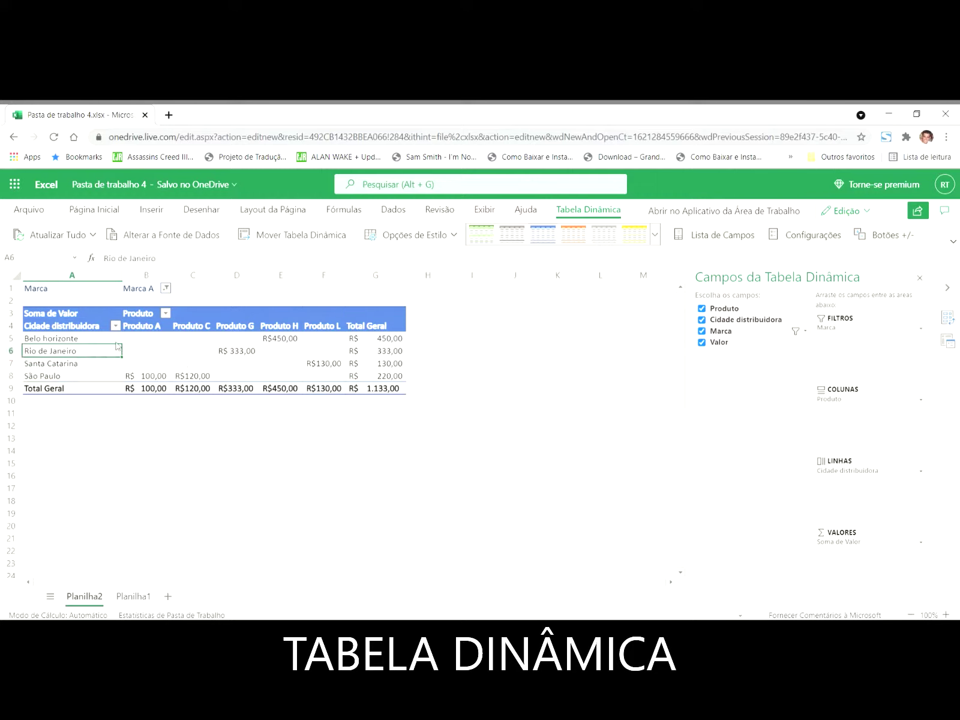
left_click(134, 332)
left_click(195, 331)
left_click(237, 331)
left_click(279, 330)
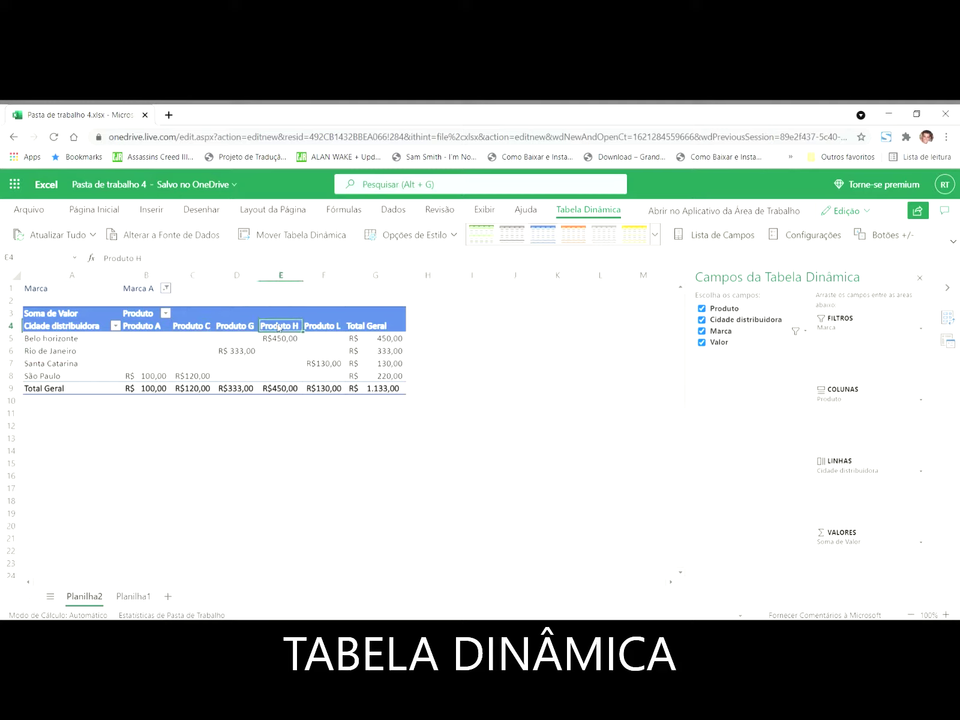
left_click(312, 330)
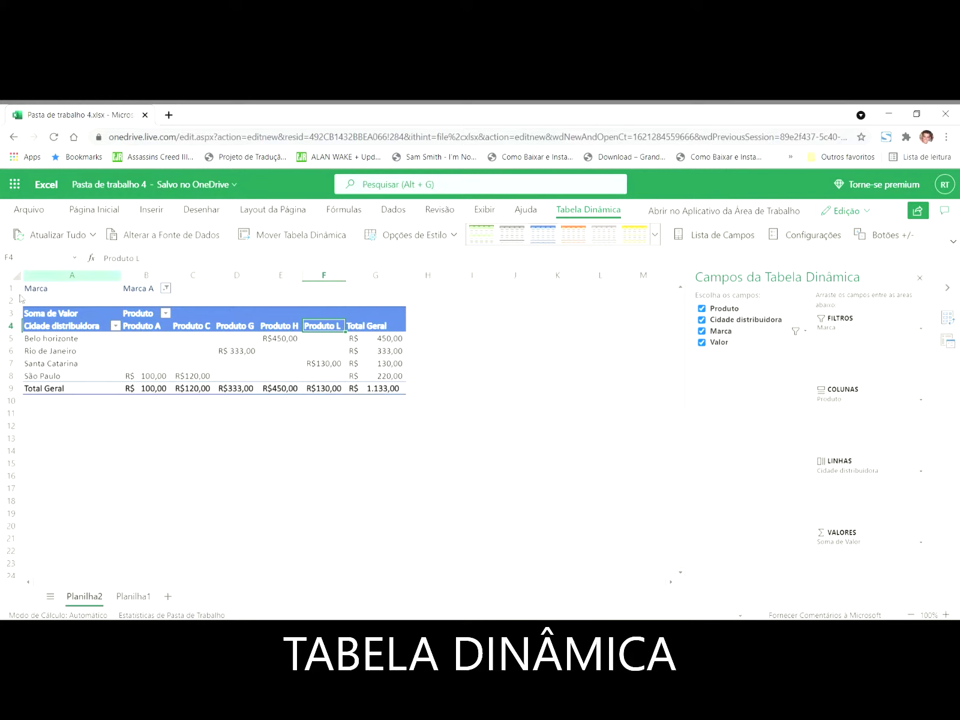
left_click(189, 426)
left_click(431, 416)
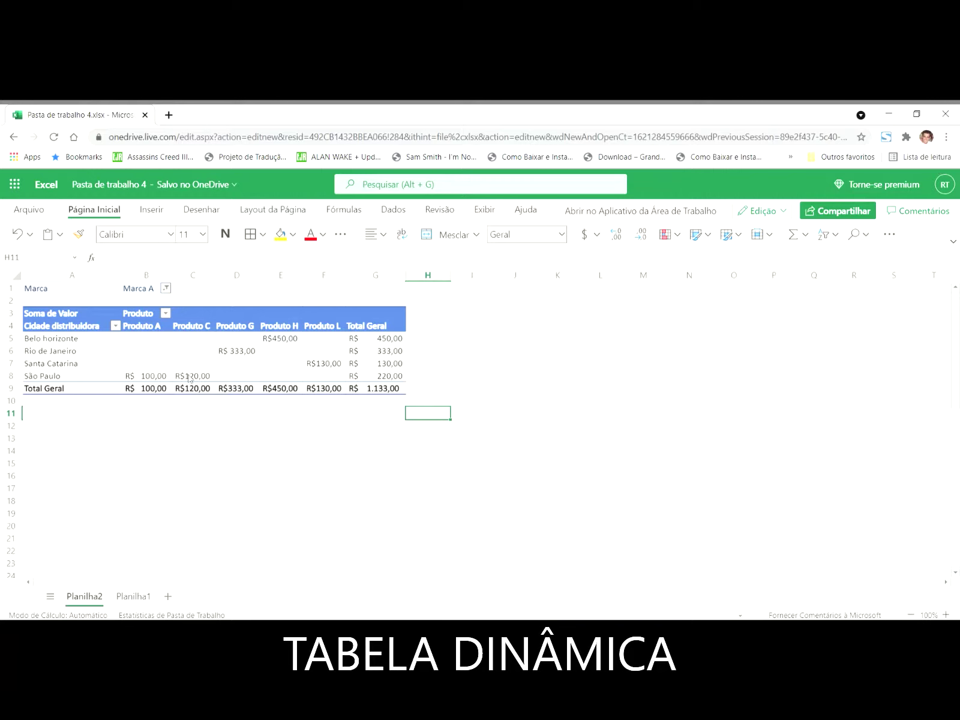
left_click_drag(70, 316, 362, 382)
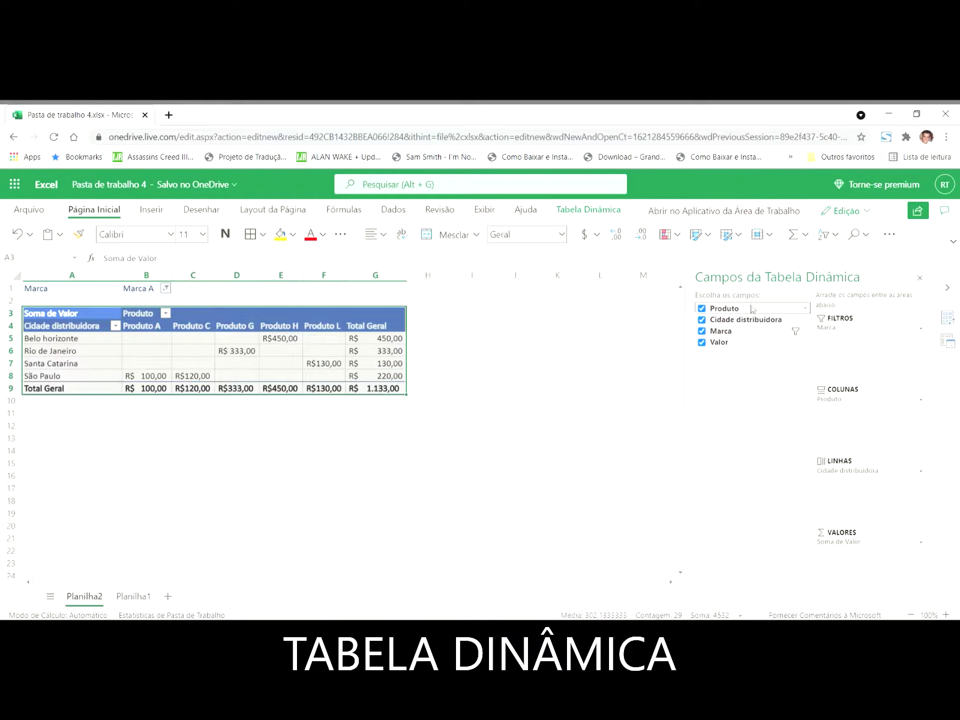